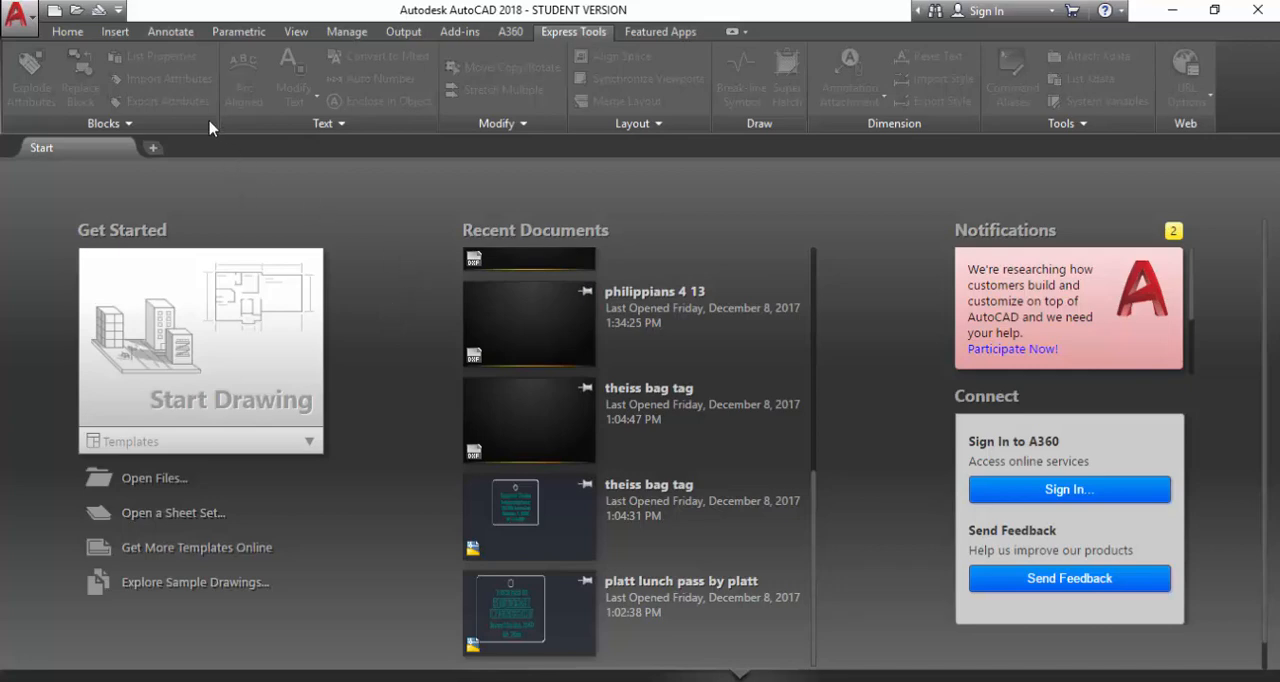
Create a new drawing from the acad.dwt template.
left_click(60, 13)
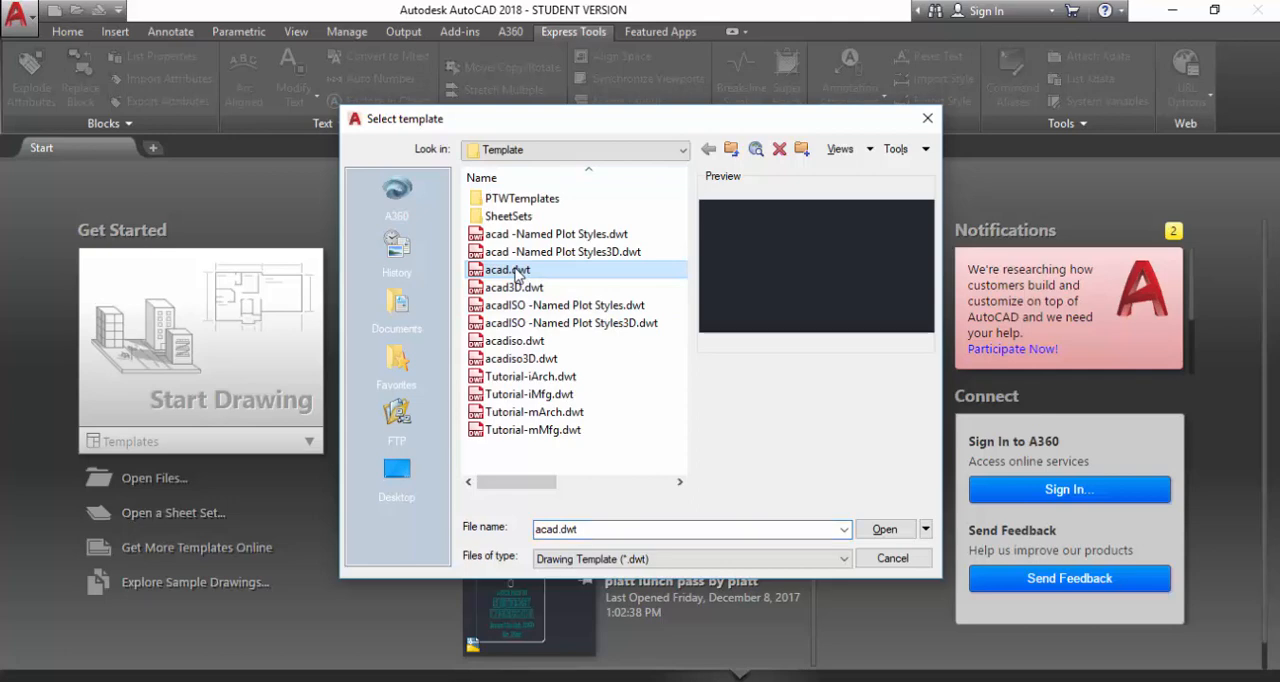
left_click(884, 529)
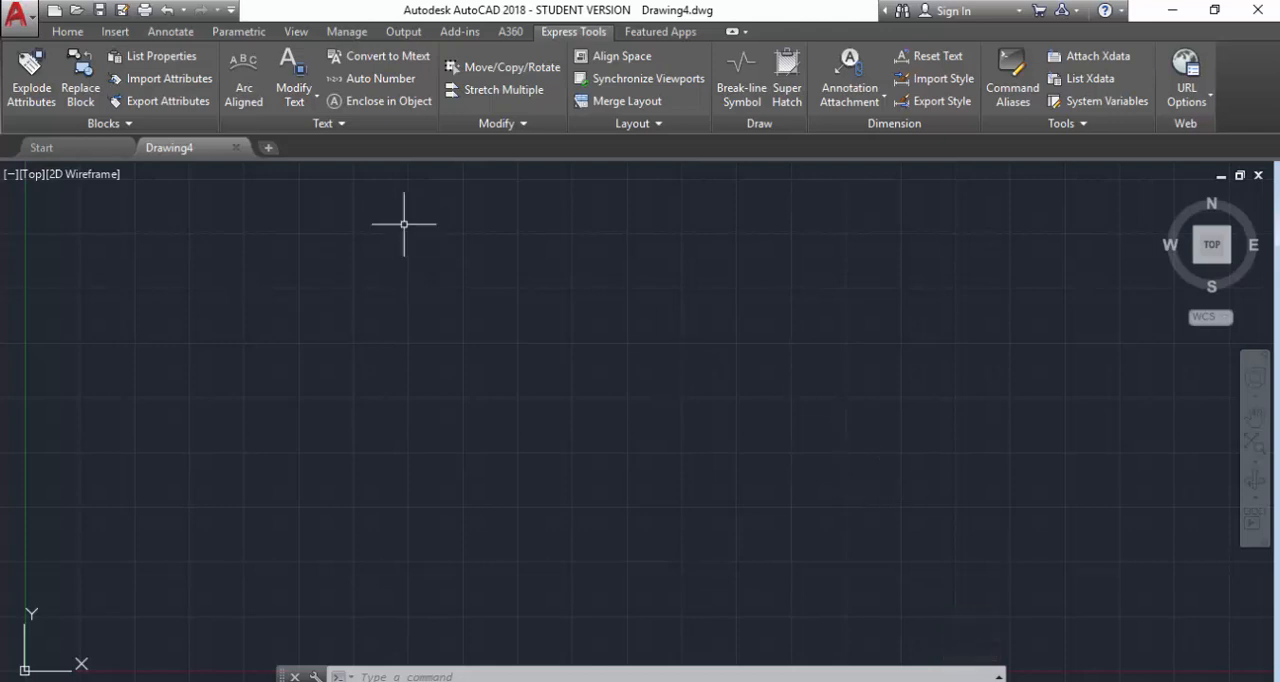
Set the Standard text style's font to Breakfast on the beach Personal, apply it and close the text style settings.
left_click(75, 34)
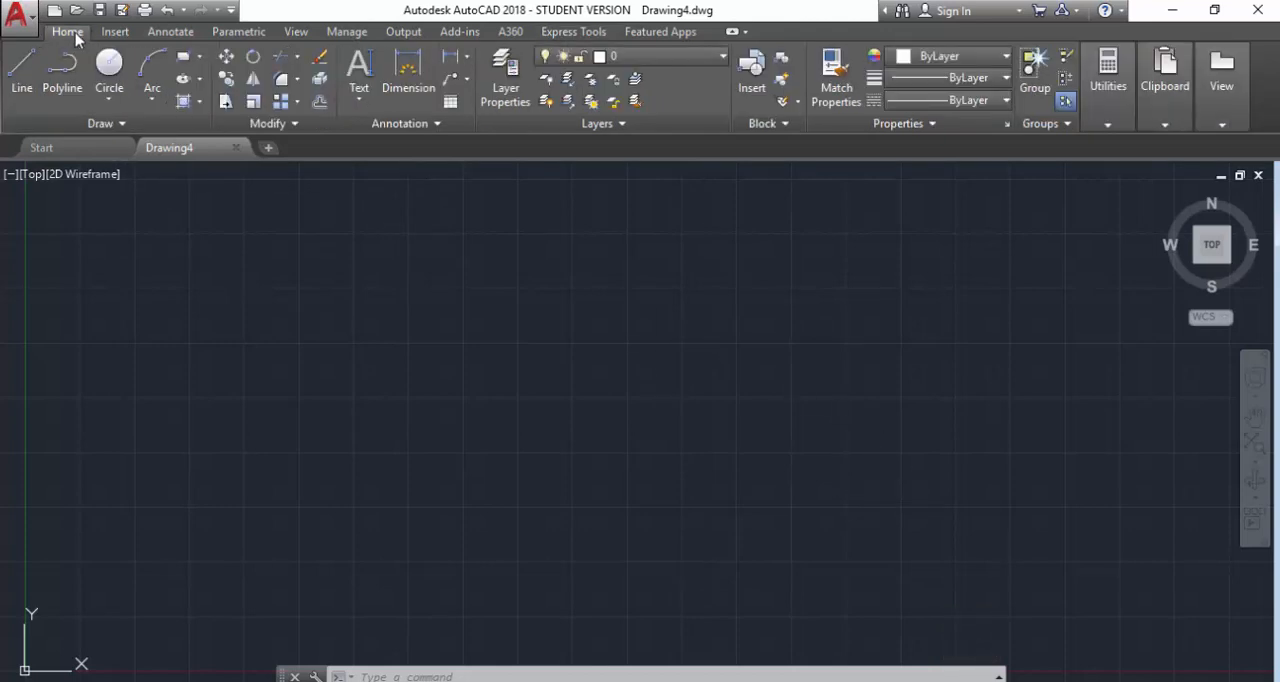
left_click(381, 124)
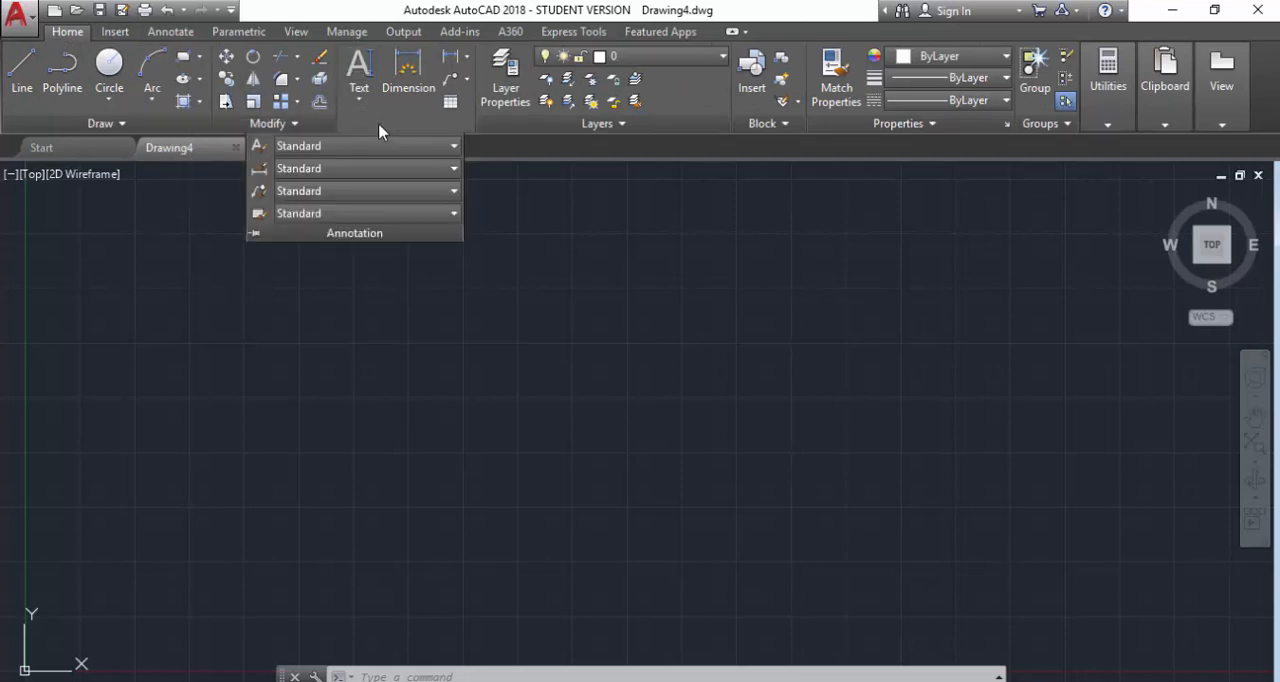
left_click(343, 147)
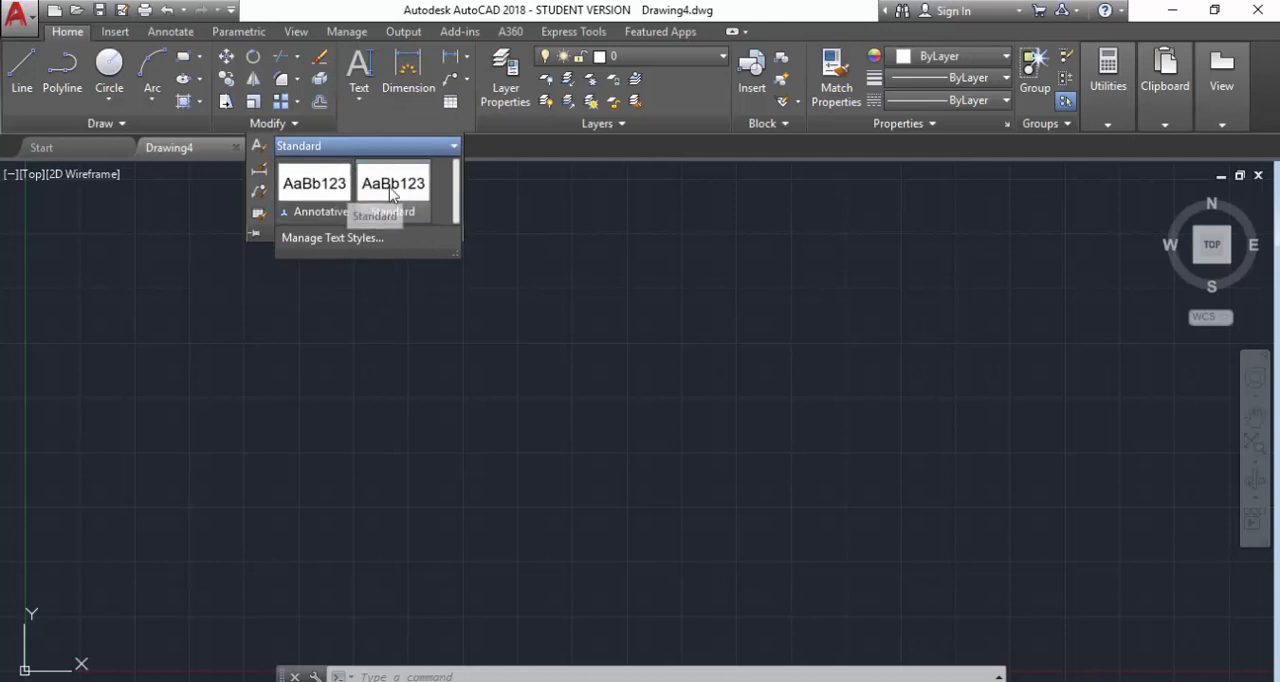
left_click(355, 243)
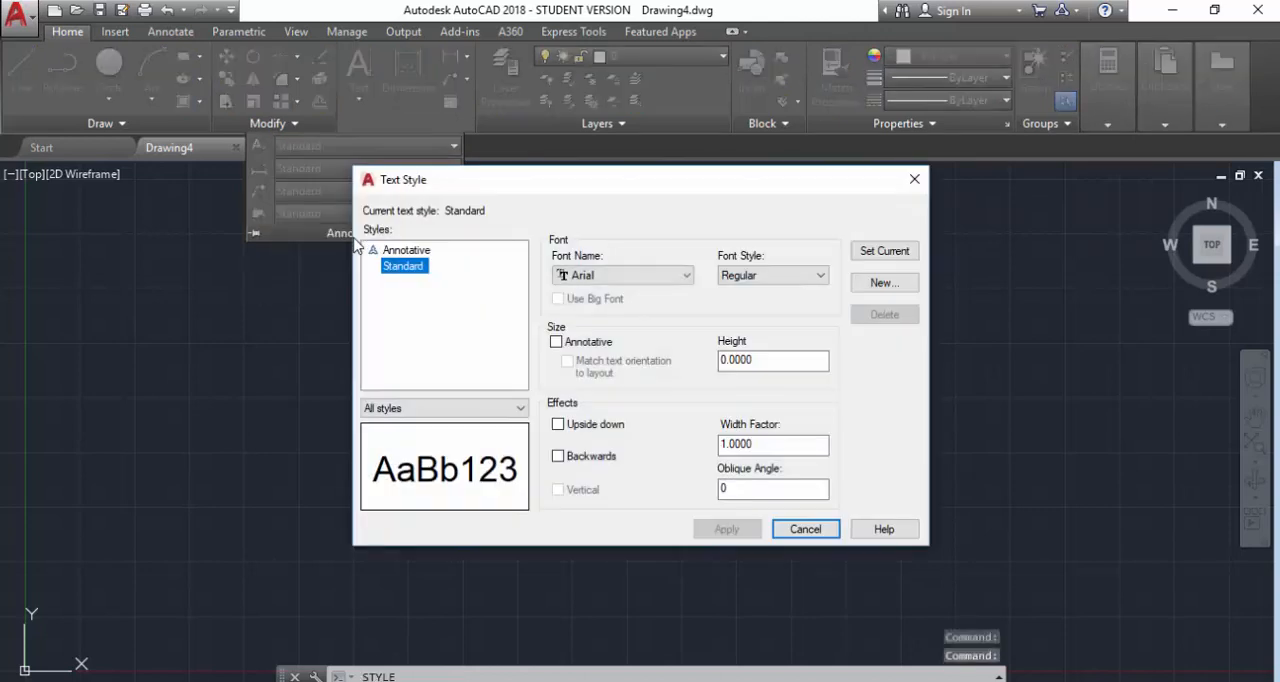
left_click(588, 276)
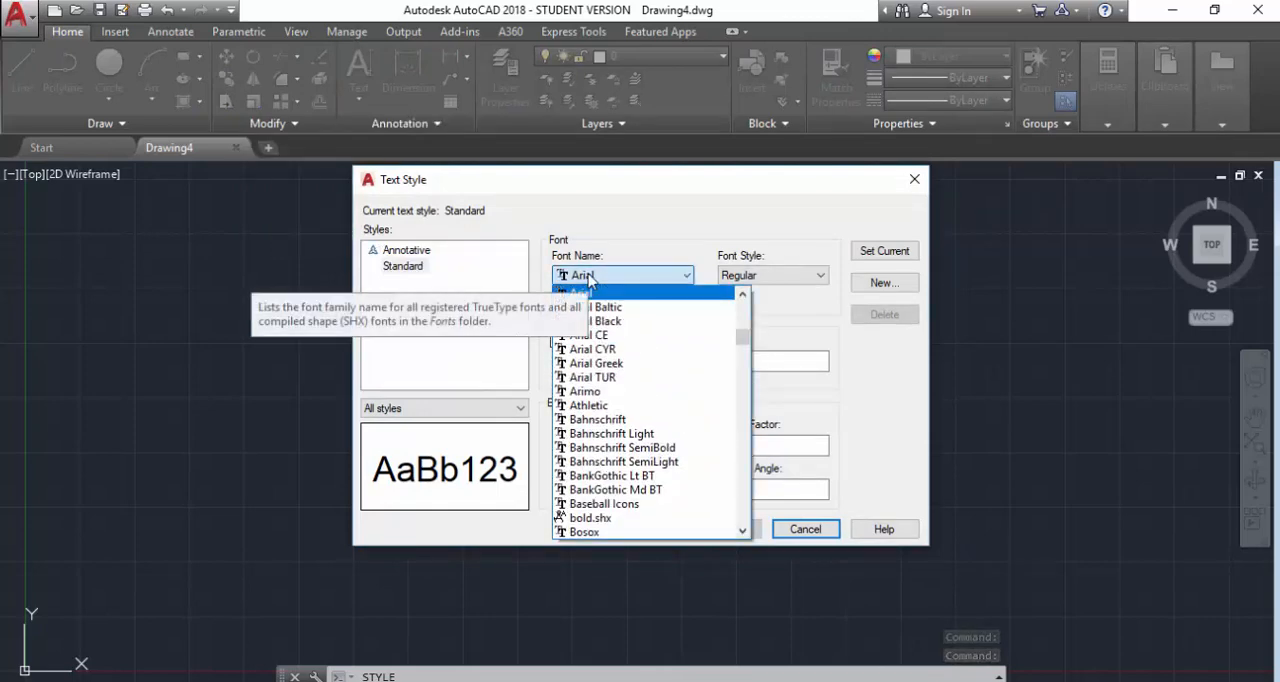
key("b")
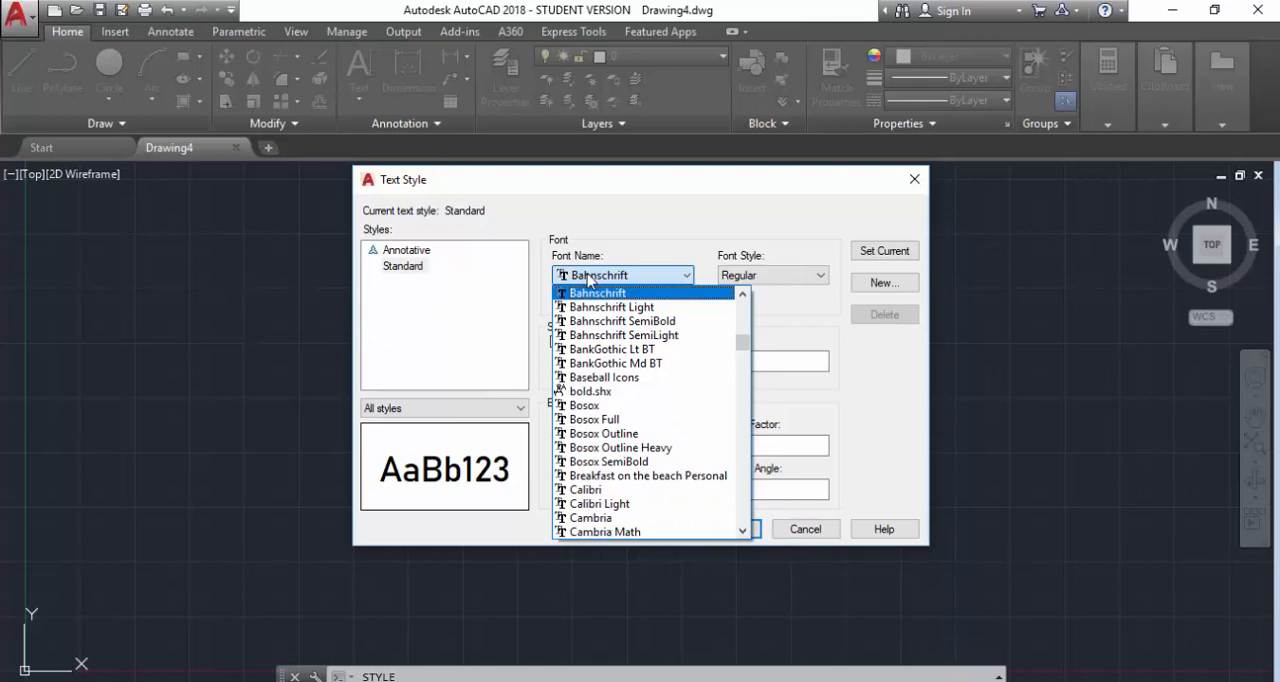
left_click(586, 480)
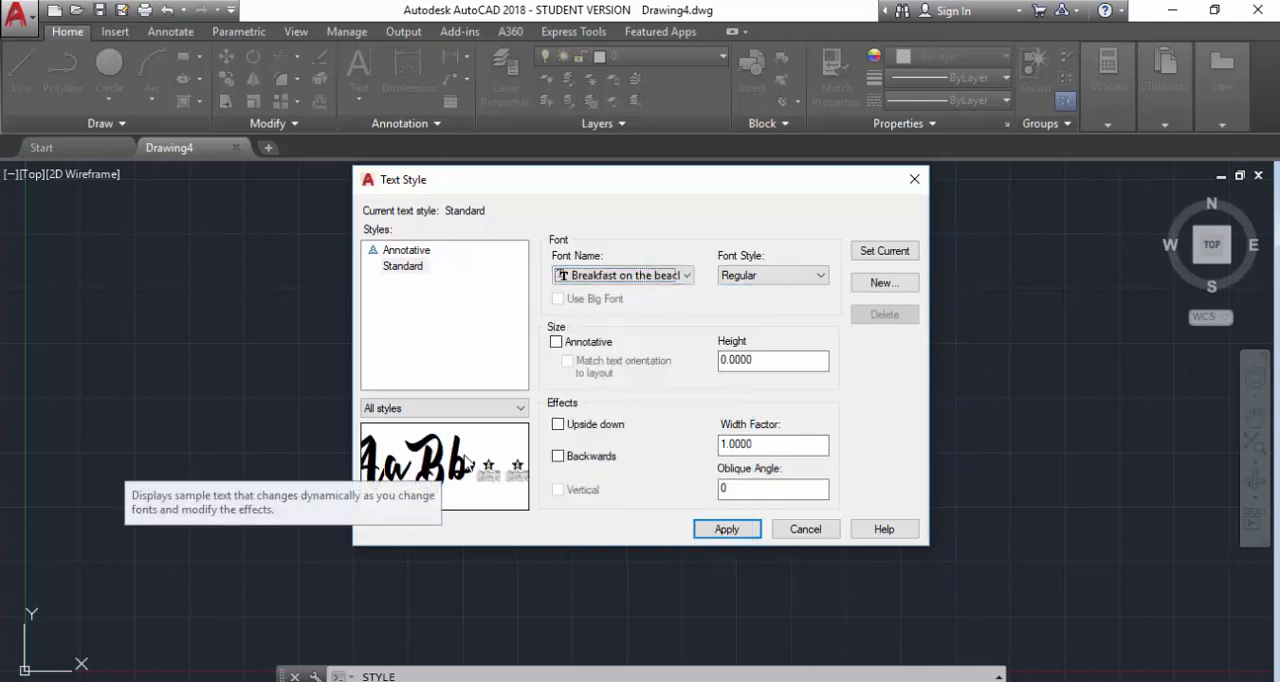
left_click(727, 529)
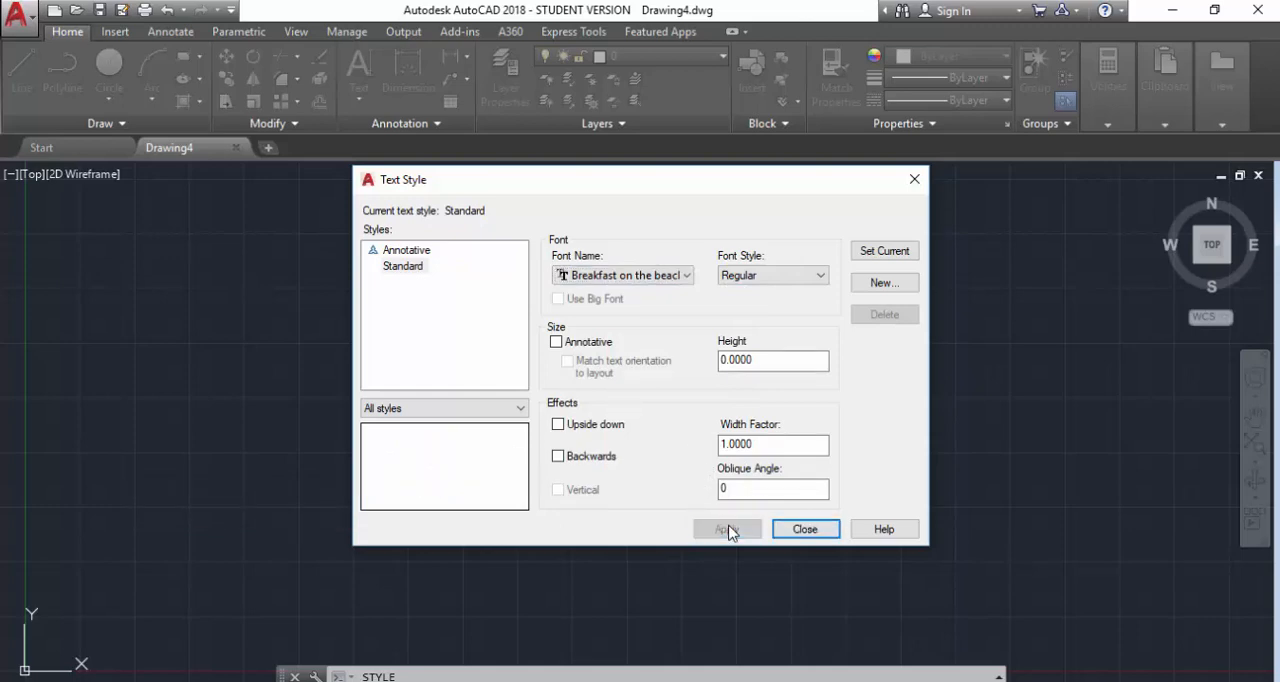
left_click(806, 530)
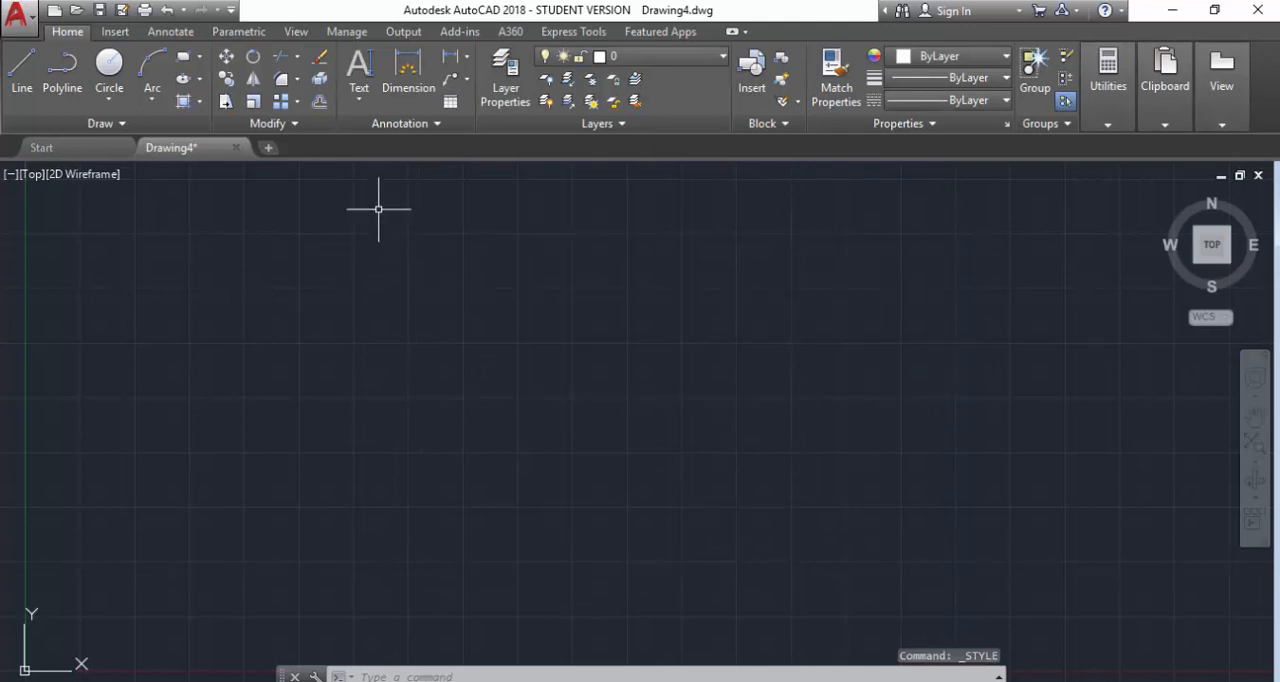
Start a single-line text at about (2.6, 2.5) near the origin, with height 6 and rotation angle 0.
left_click(356, 104)
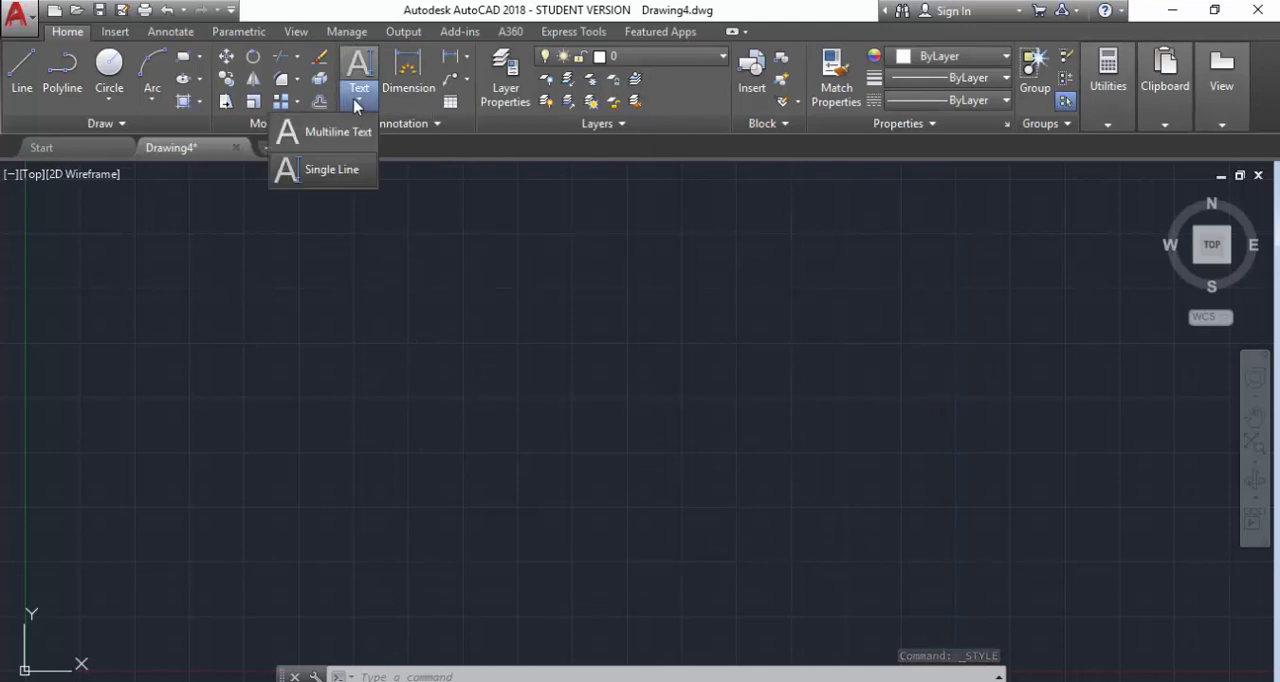
left_click(348, 172)
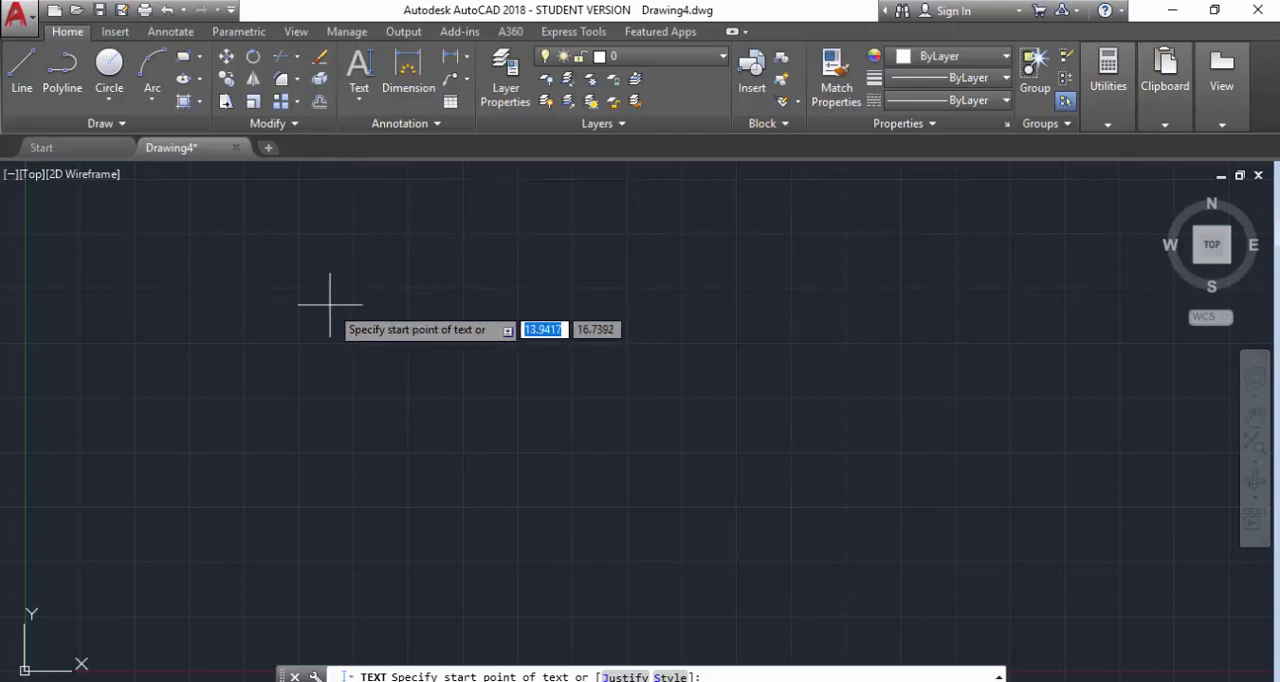
left_click(81, 617)
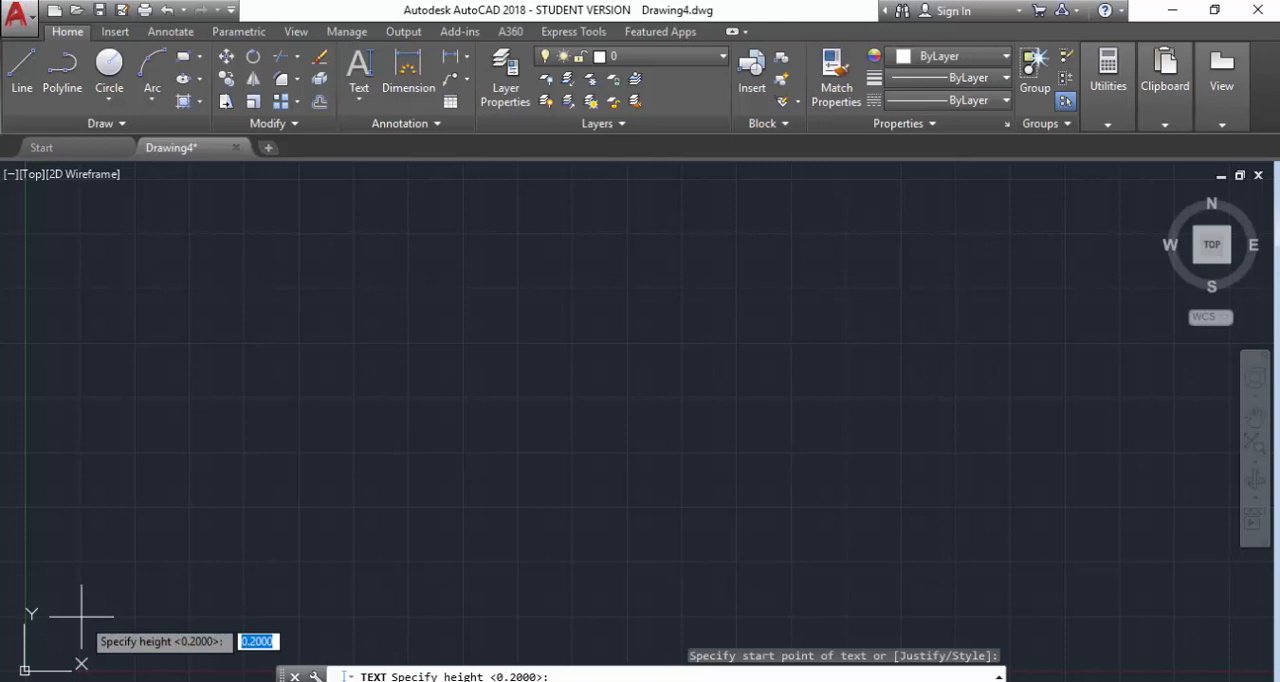
type("6")
key("Return")
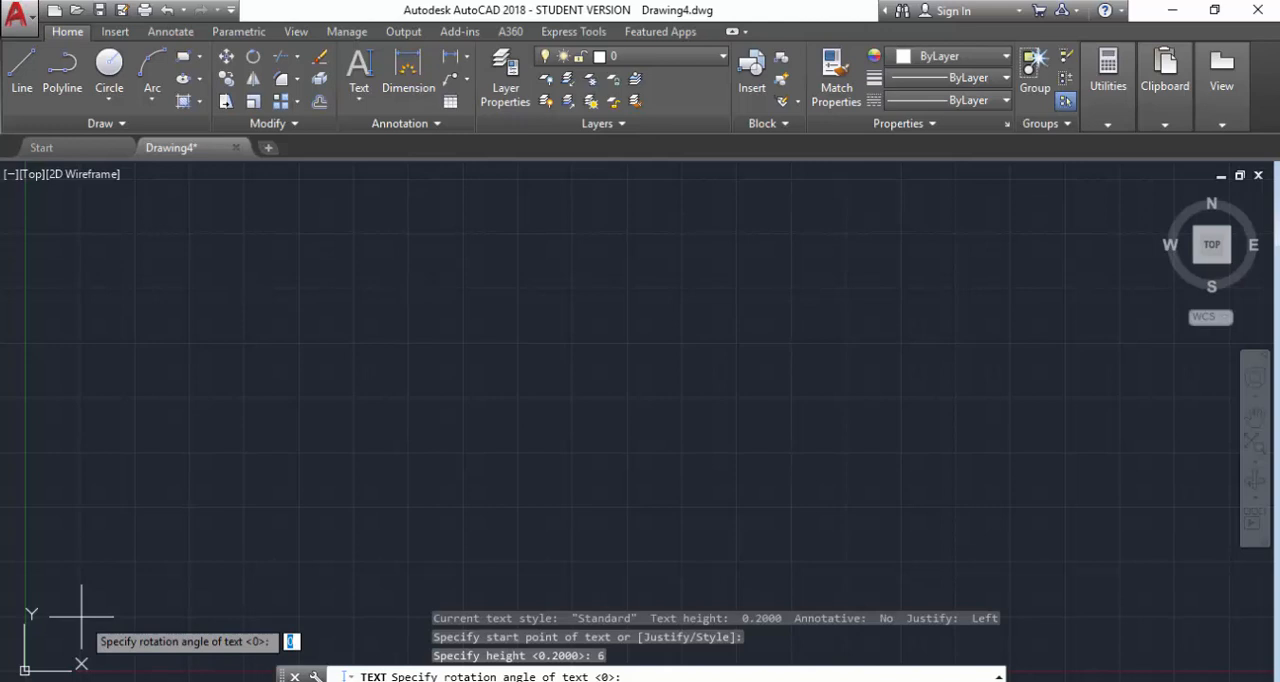
key("Return")
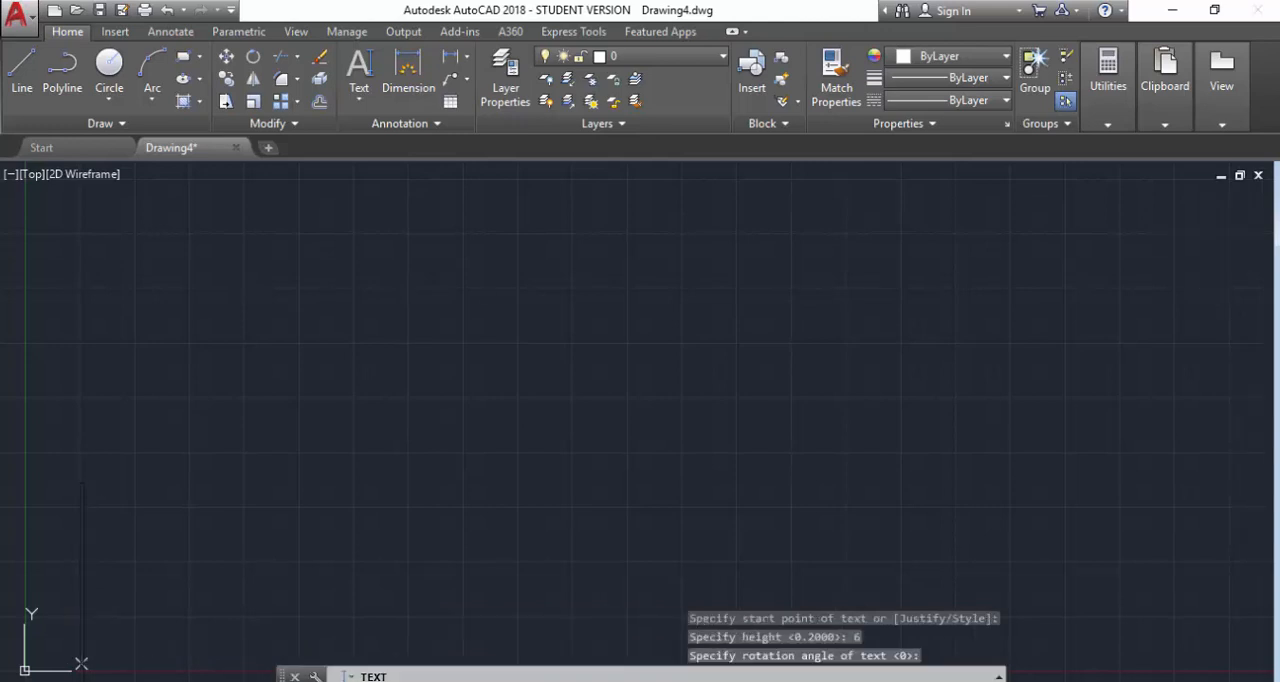
Enter the person's first name as the single-line text and finish the text command.
scroll(91, 619, "up", 2)
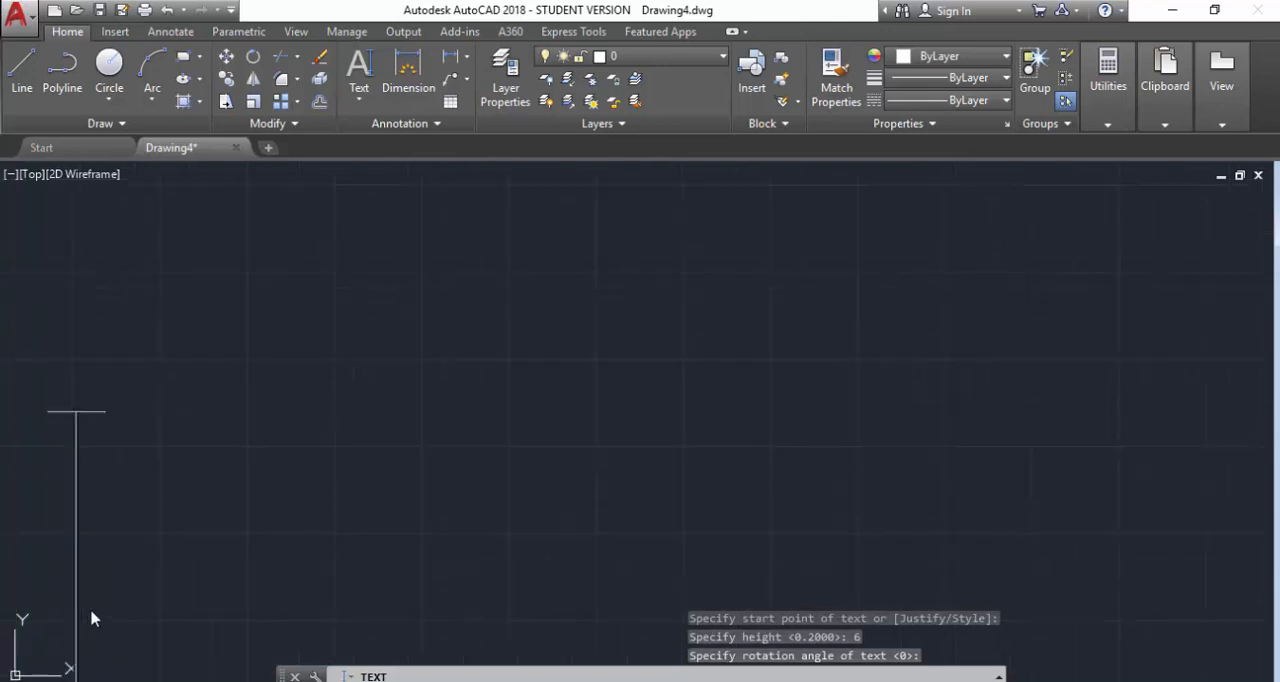
scroll(90, 608, "down", 3)
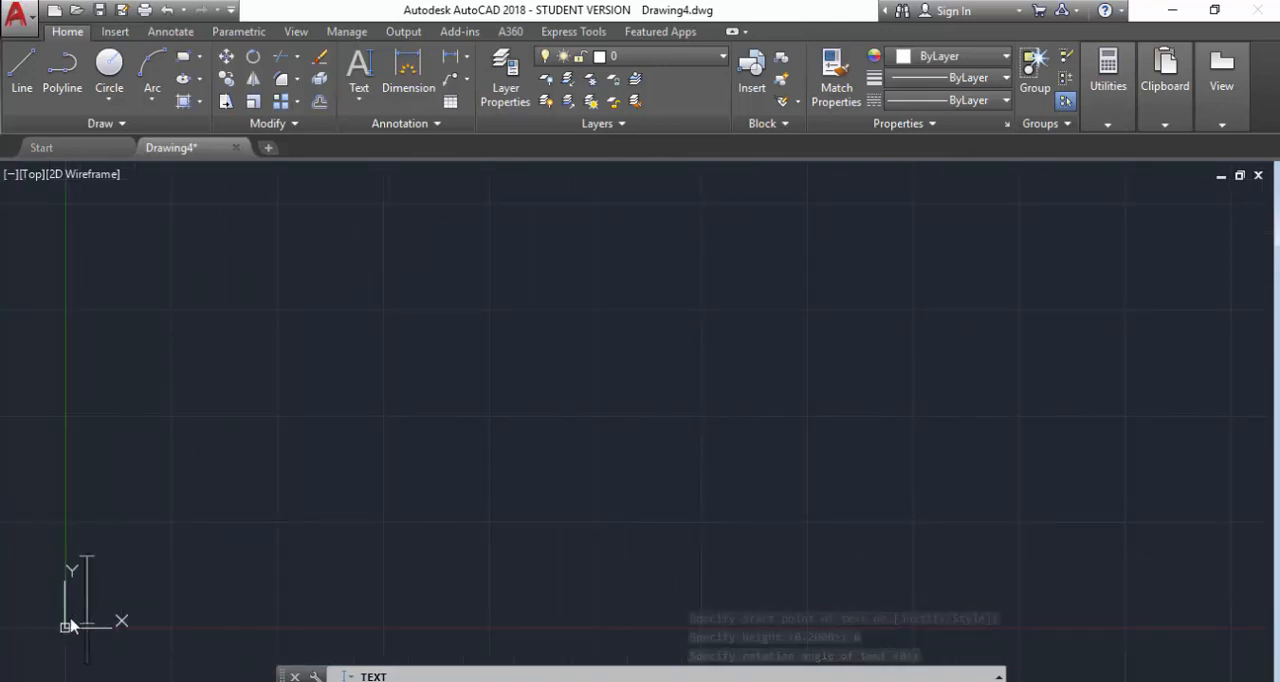
scroll(70, 626, "up", 2)
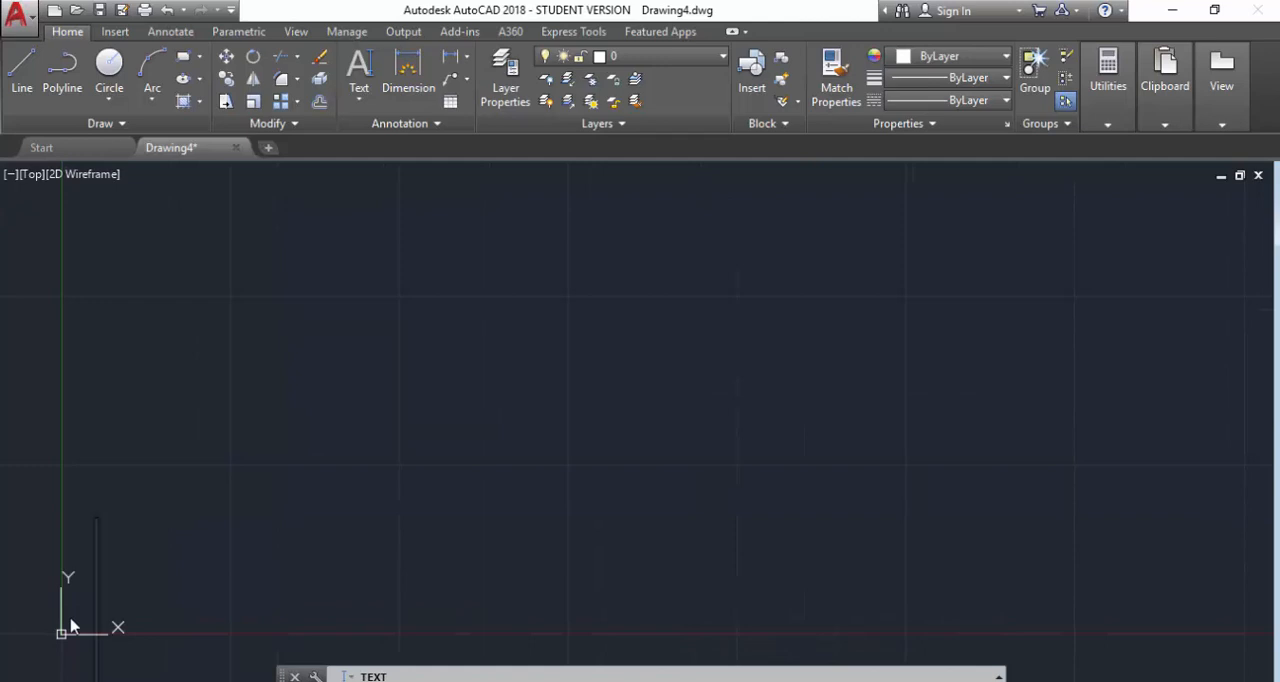
type("H")
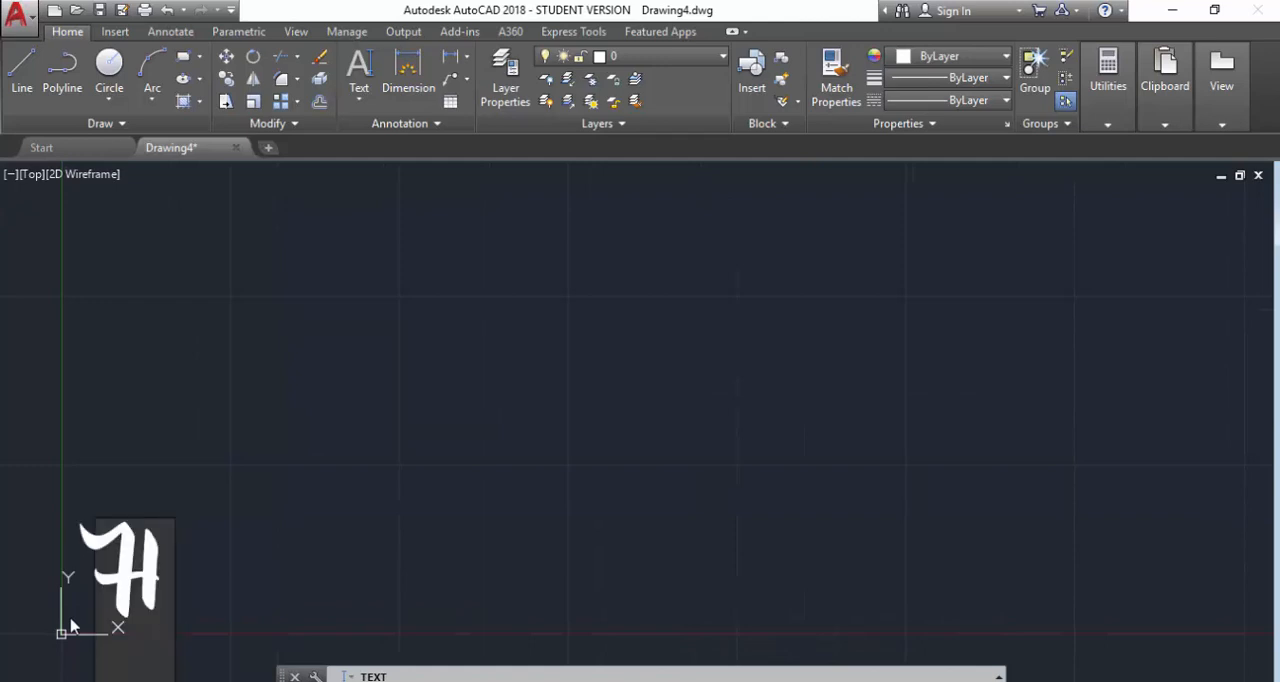
type("annah")
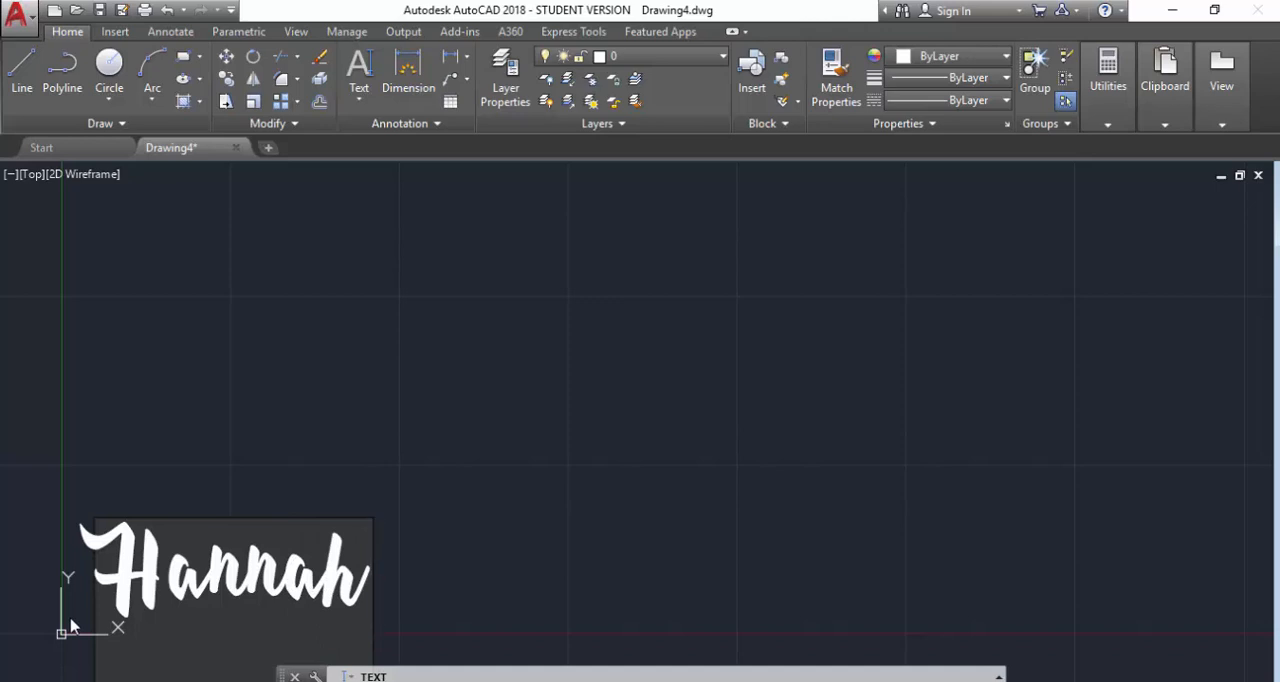
left_click(494, 581)
key("Return")
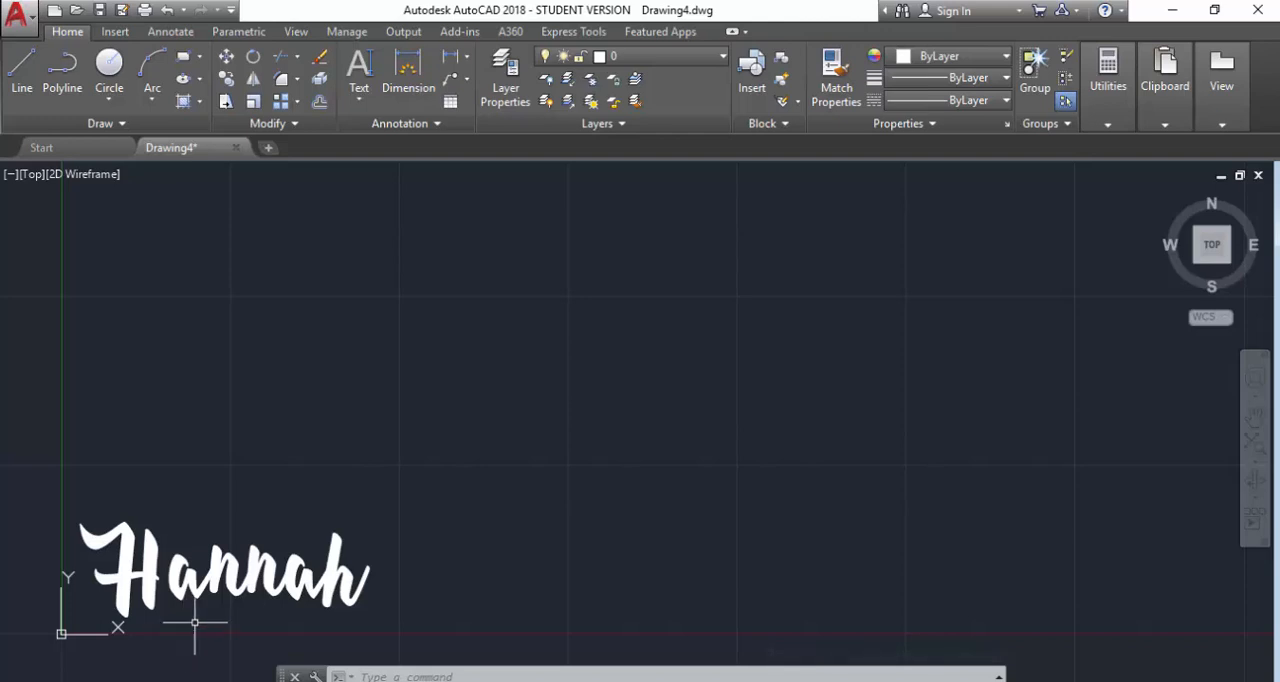
Explode the whole name text into outline geometry with the Express Tools text Explode command.
scroll(190, 628, "up", 4)
scroll(190, 628, "down", 4)
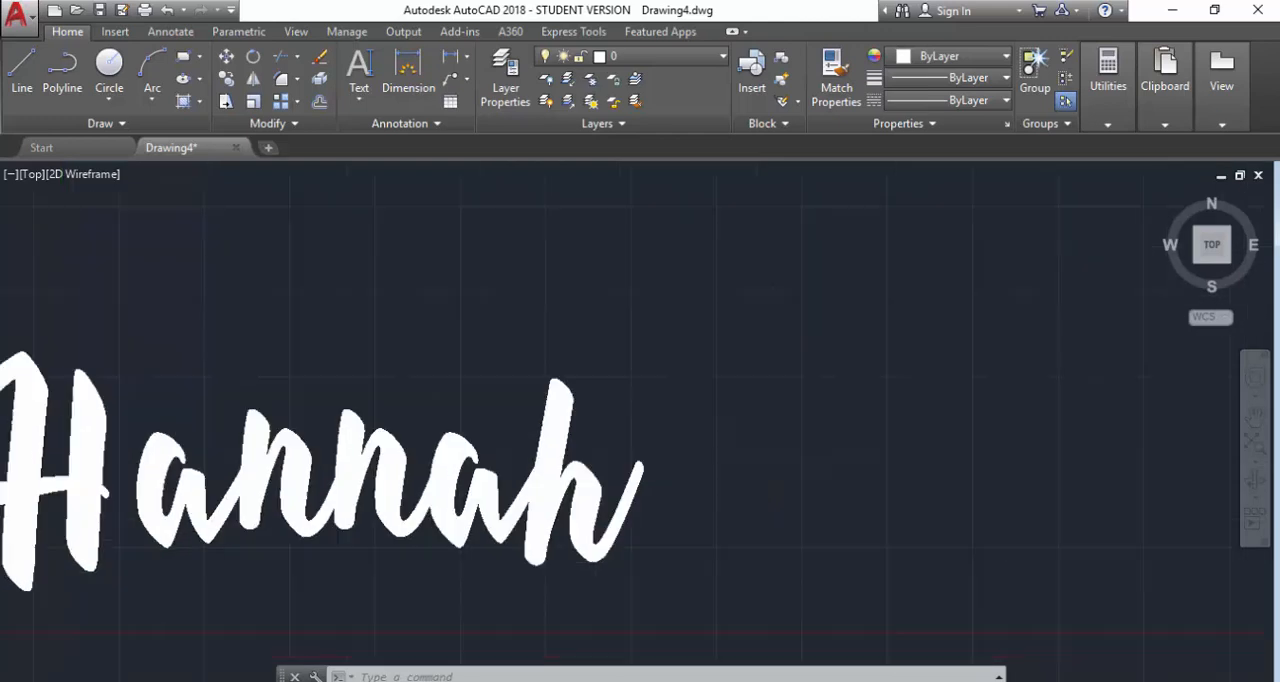
scroll(63, 571, "up", 4)
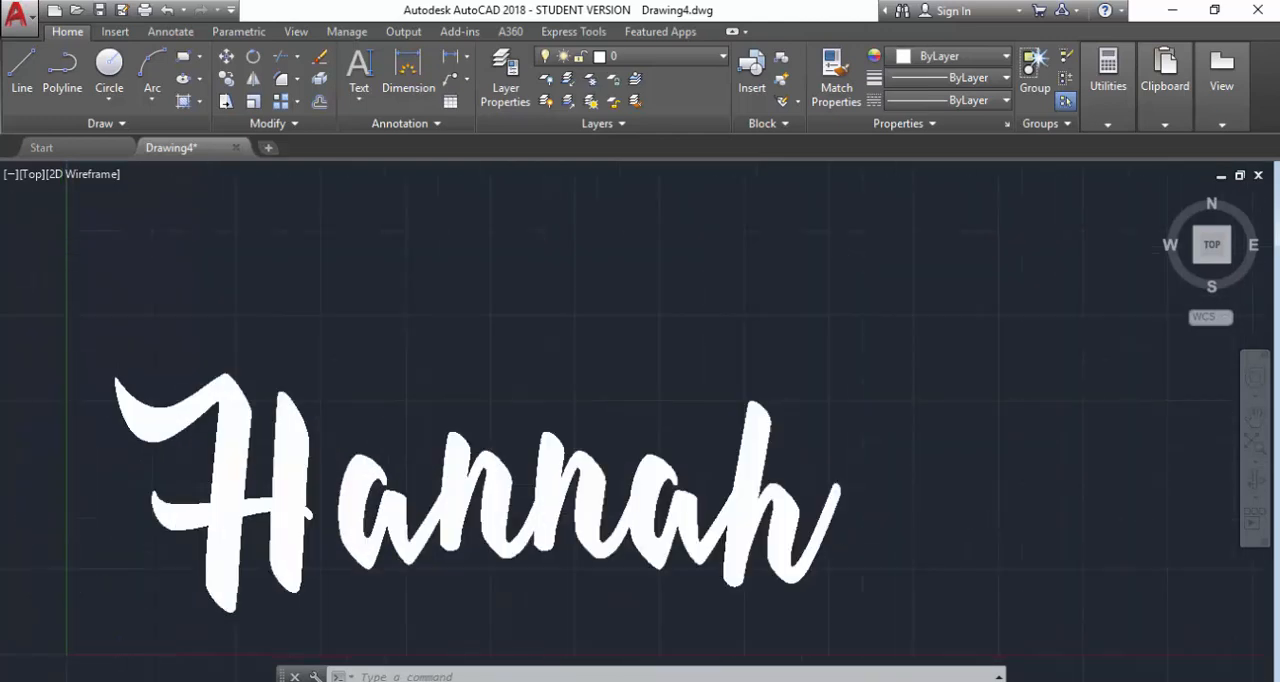
scroll(80, 568, "down", 2)
scroll(89, 567, "up", 2)
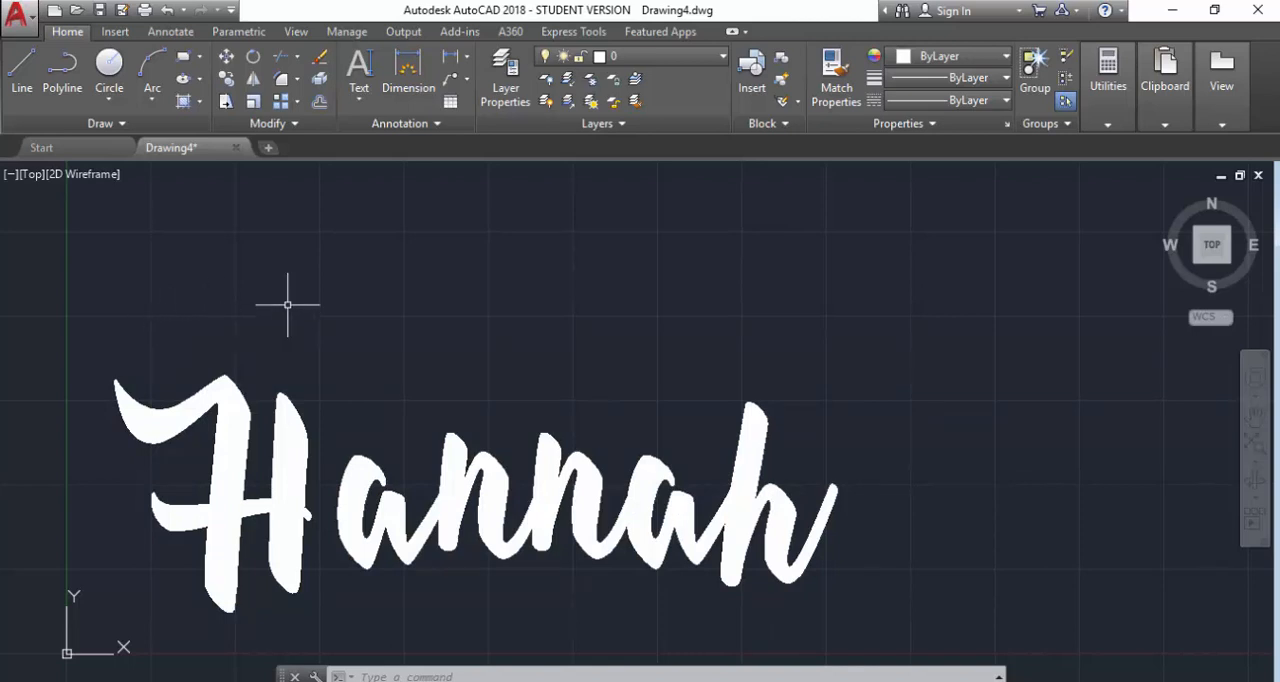
left_click(571, 33)
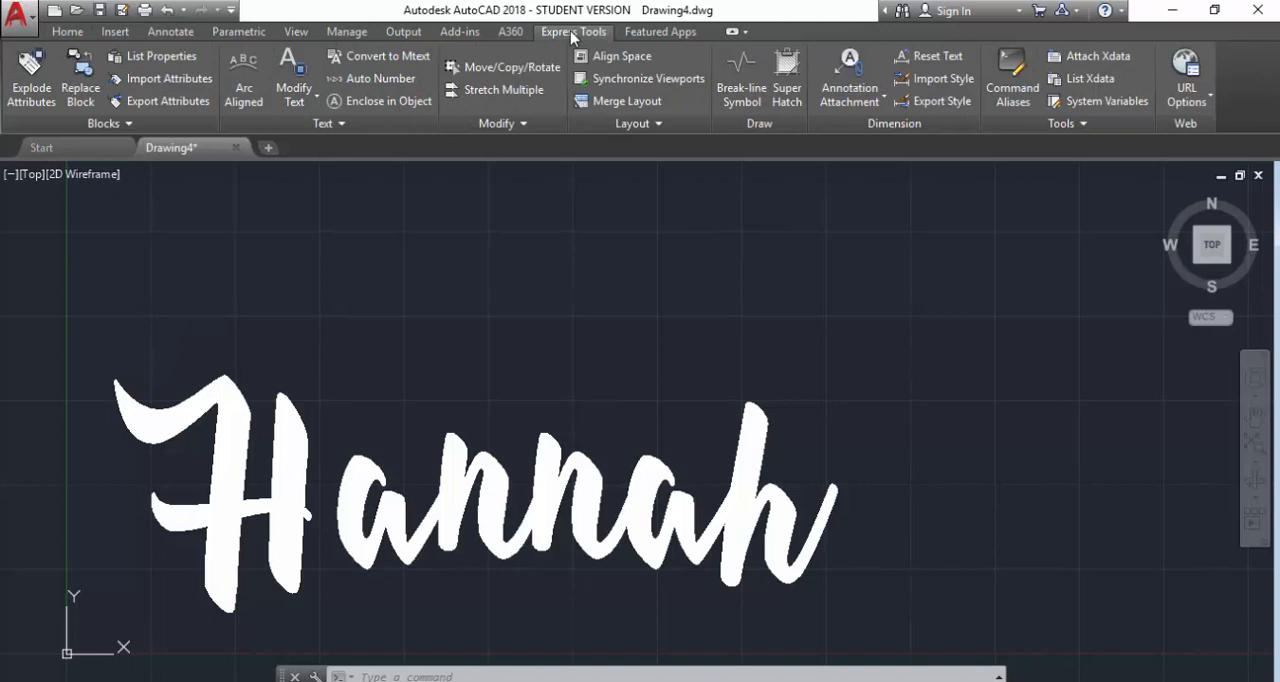
left_click(303, 102)
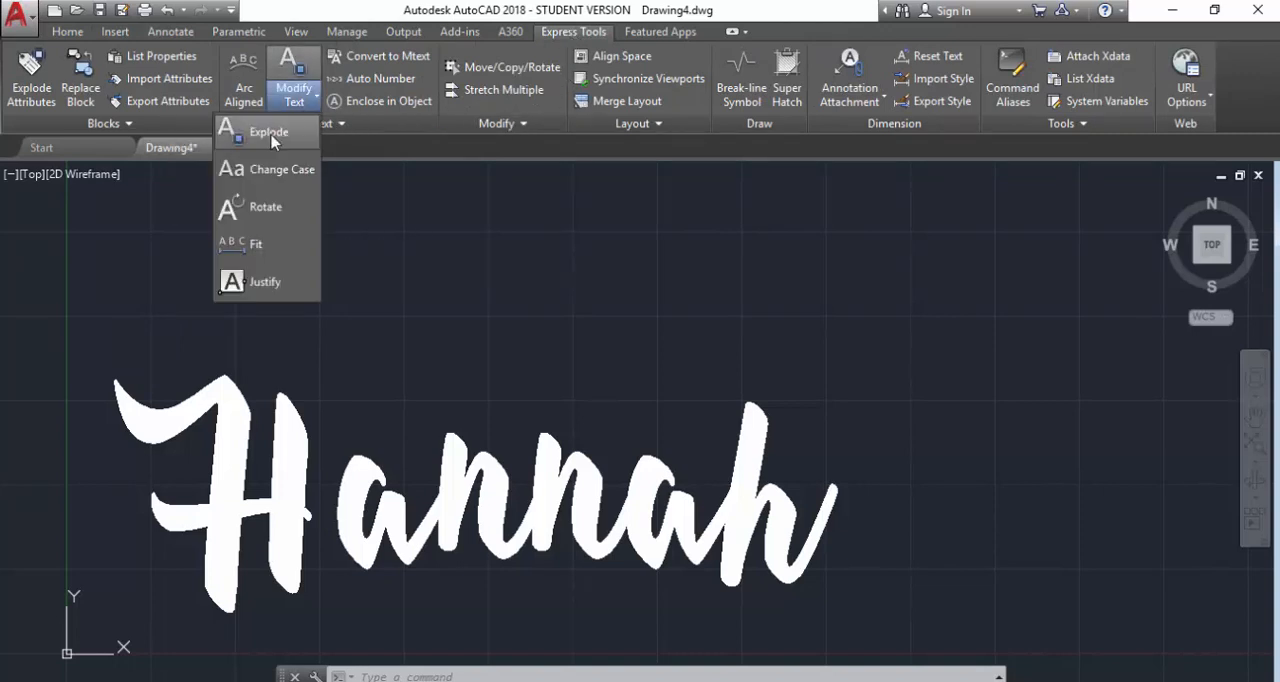
left_click(270, 133)
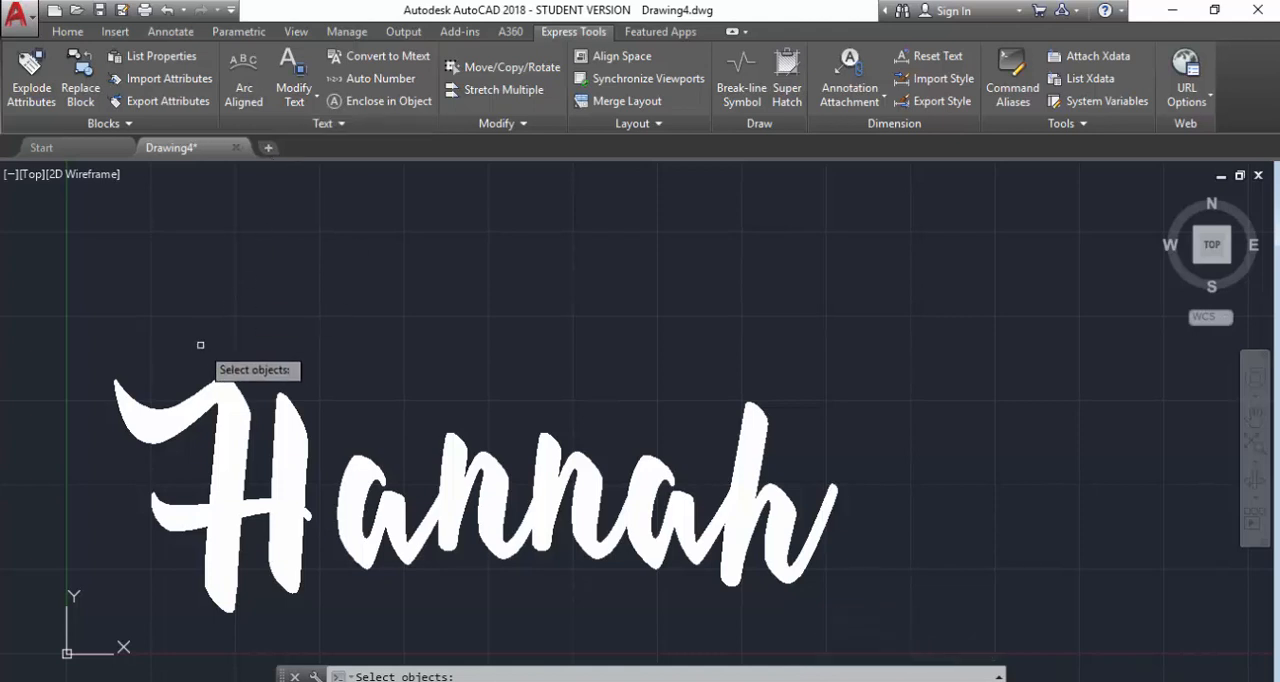
left_click(94, 309)
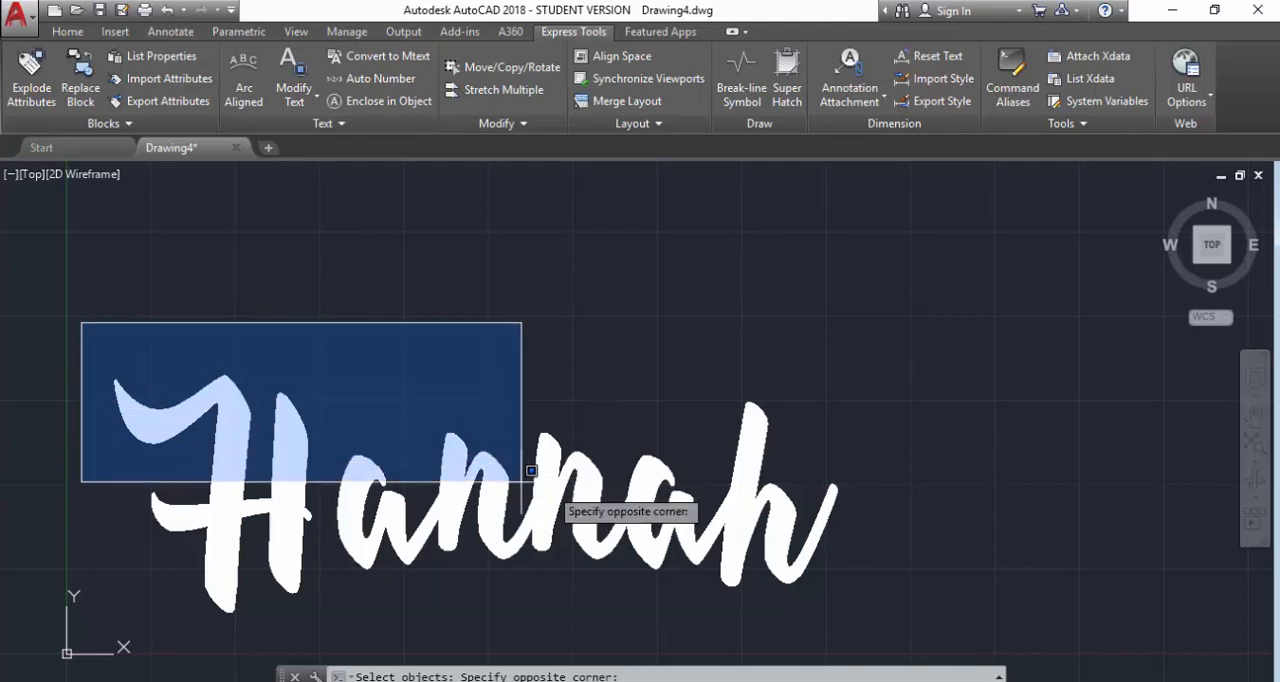
left_click(874, 629)
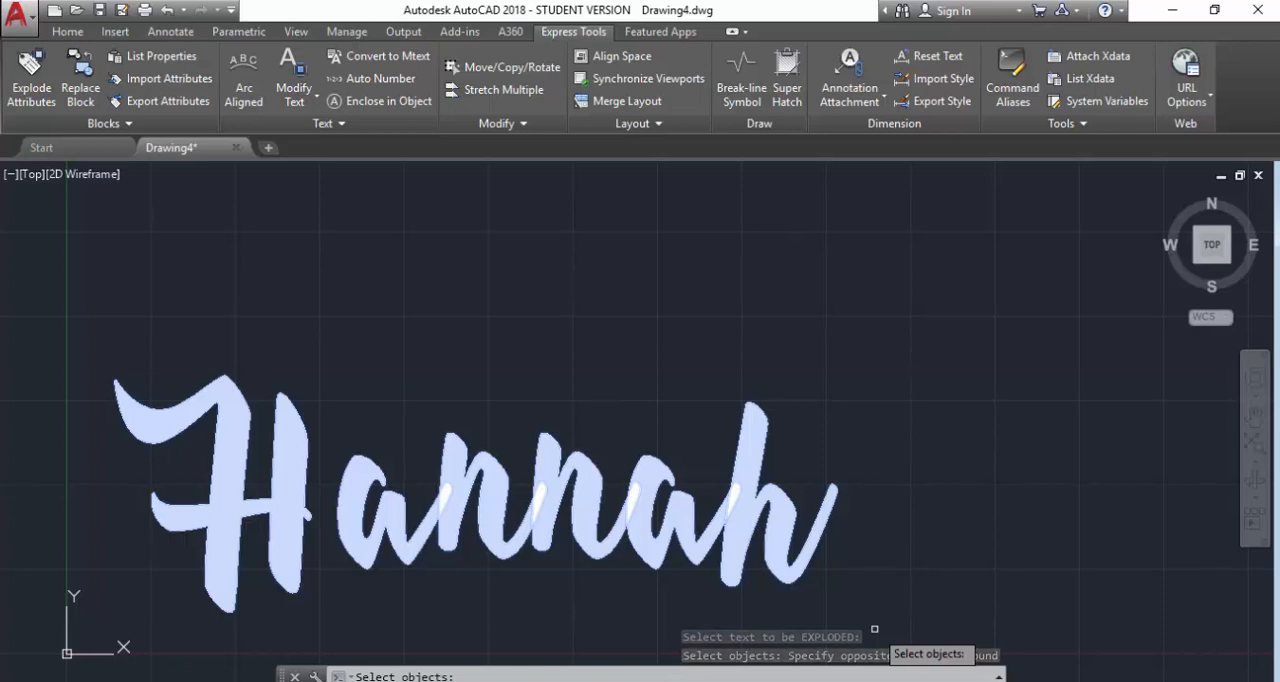
key("Return")
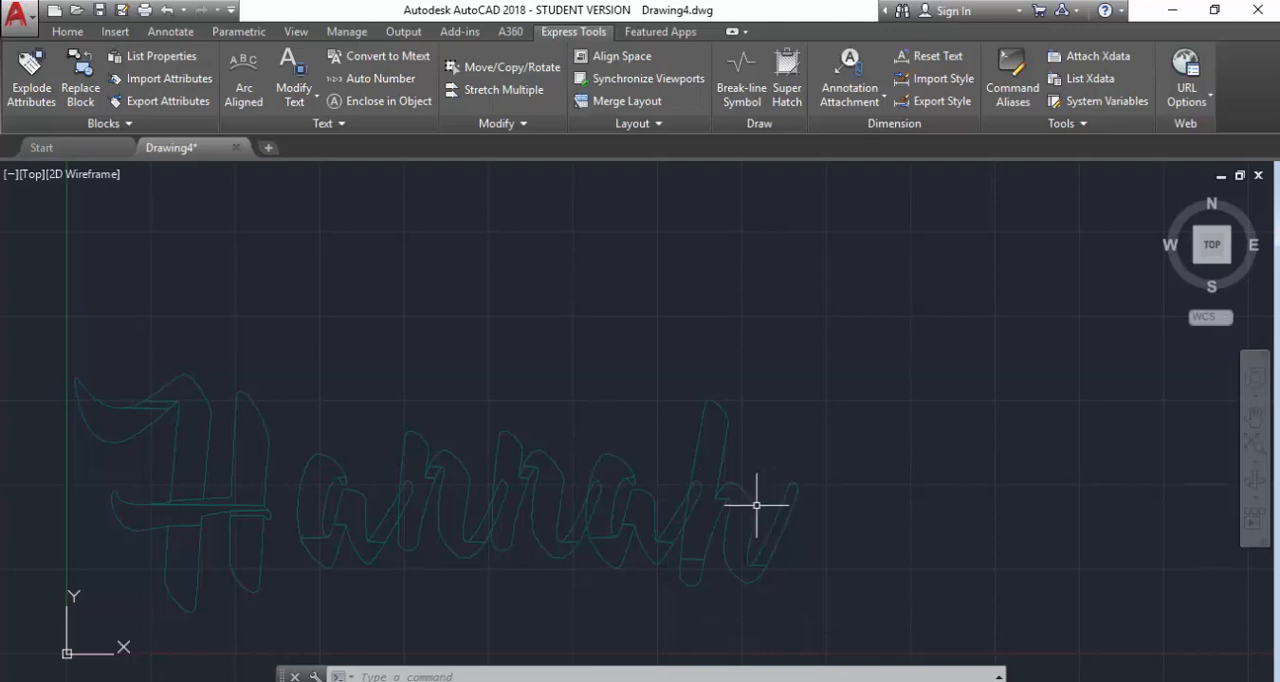
scroll(143, 620, "up", 5)
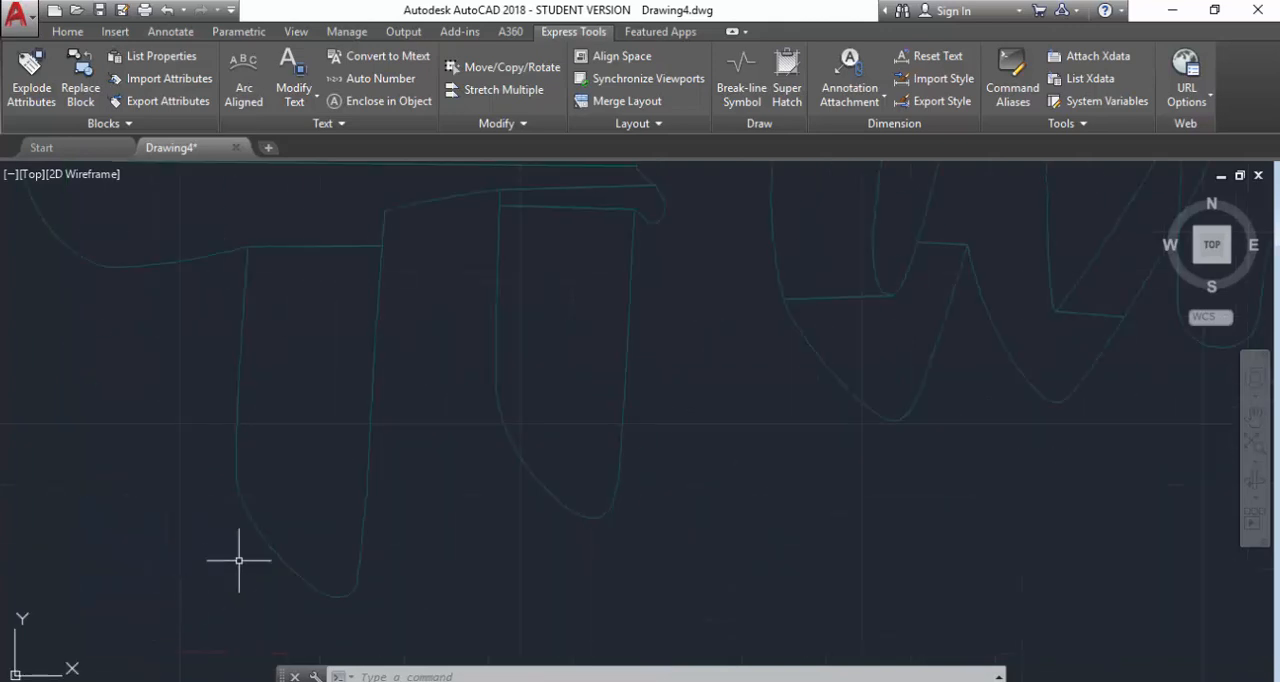
scroll(521, 374, "down", 3)
scroll(829, 265, "down", 5)
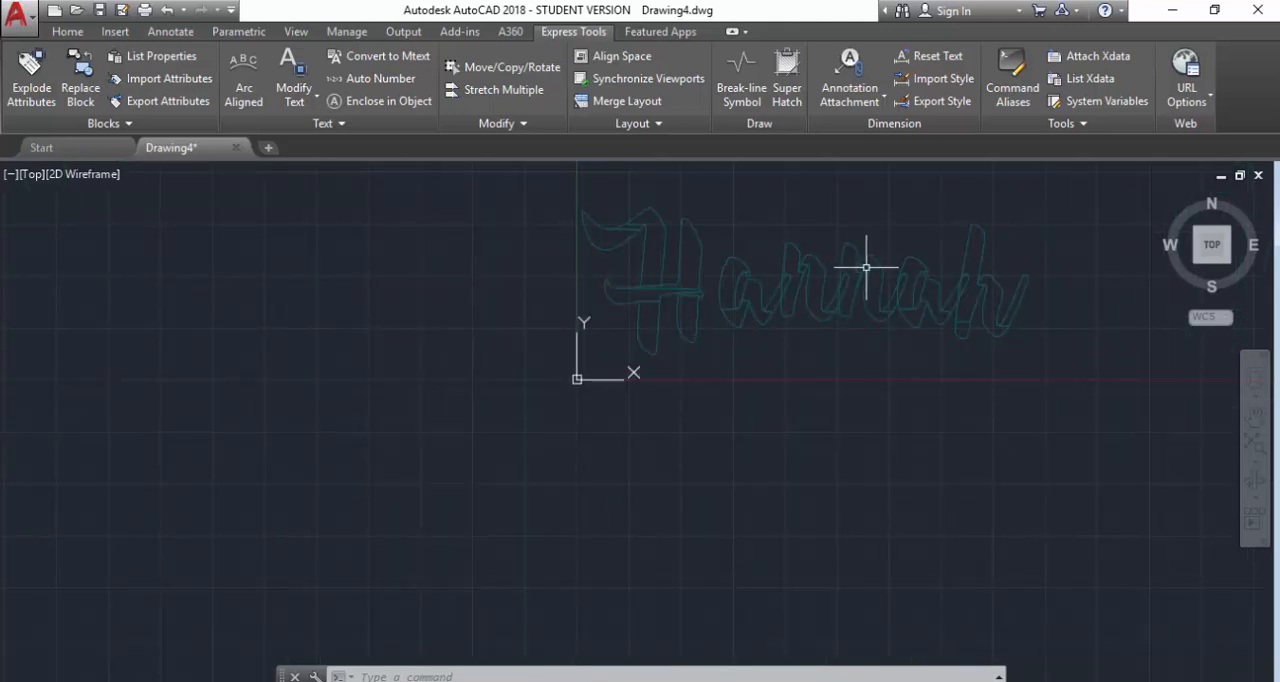
scroll(900, 225, "up", 3)
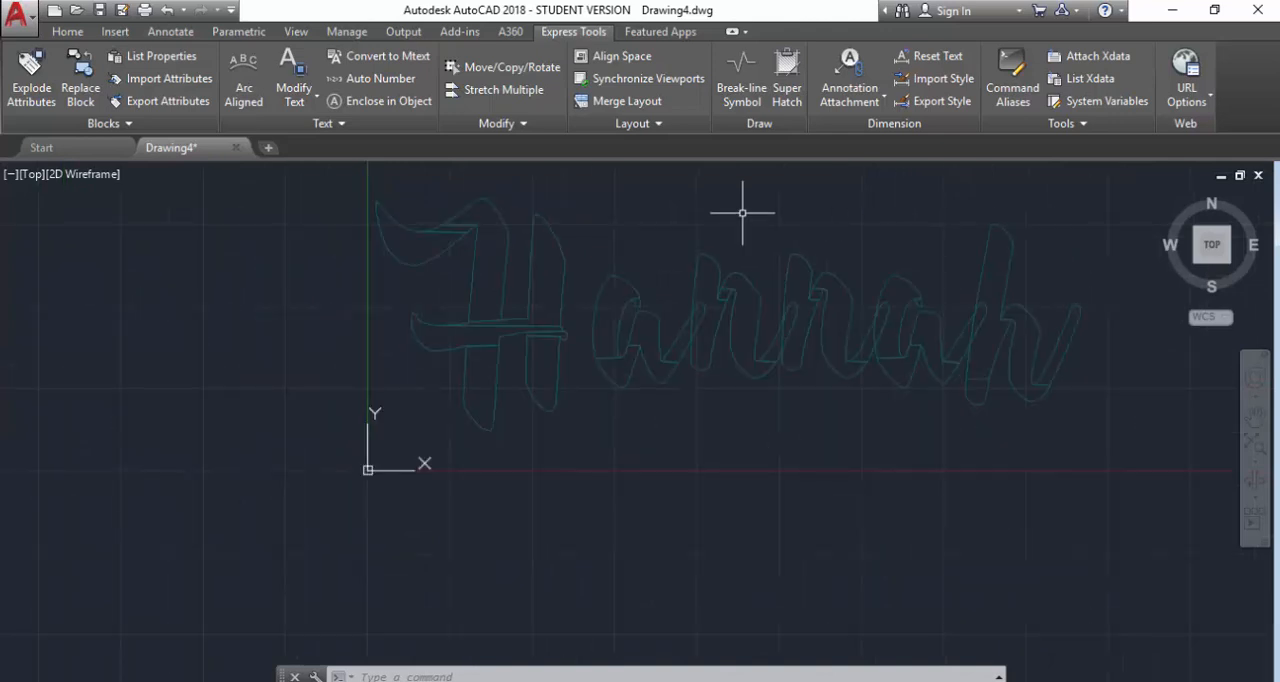
scroll(798, 527, "down", 2)
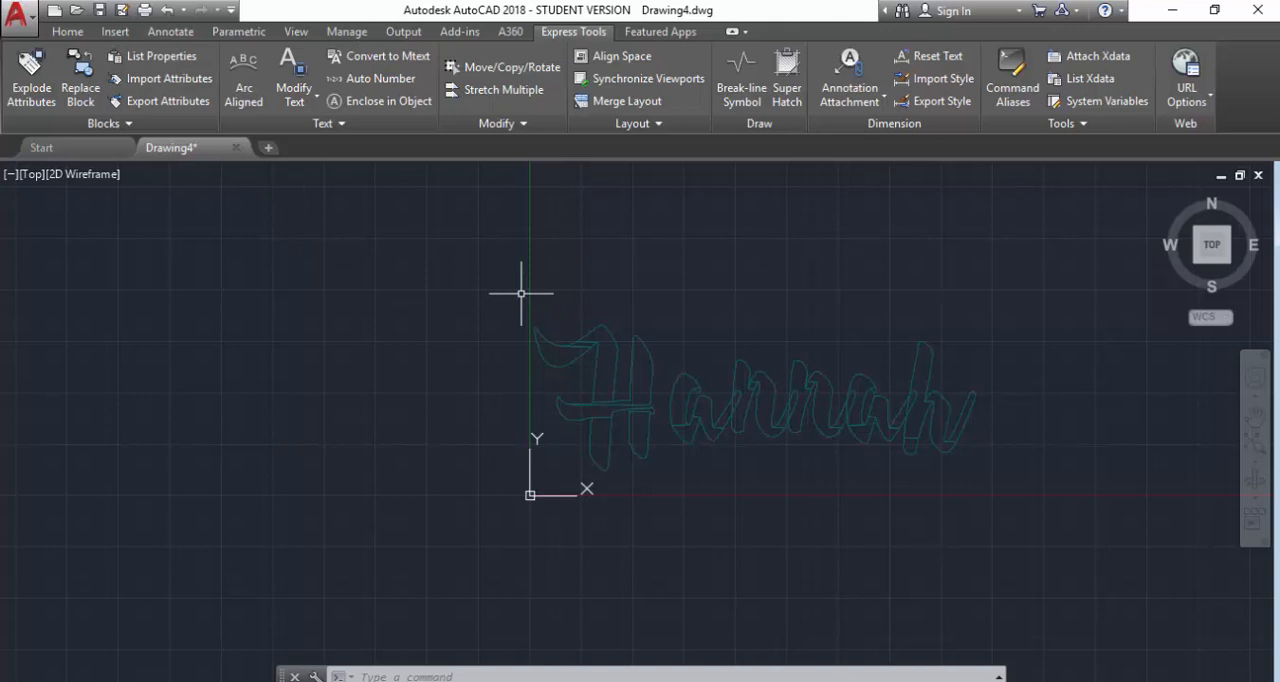
Convert all outline geometry of the exploded name into regions with the Region command.
type("reg")
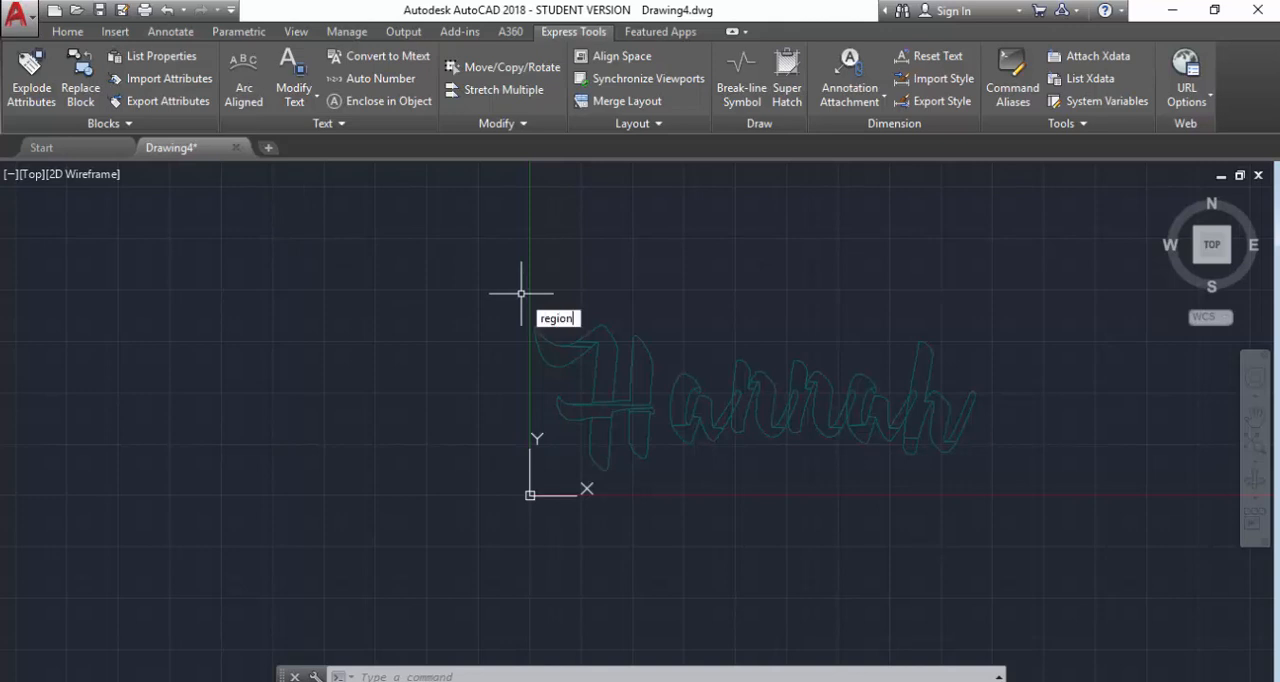
type("ion")
key("Return")
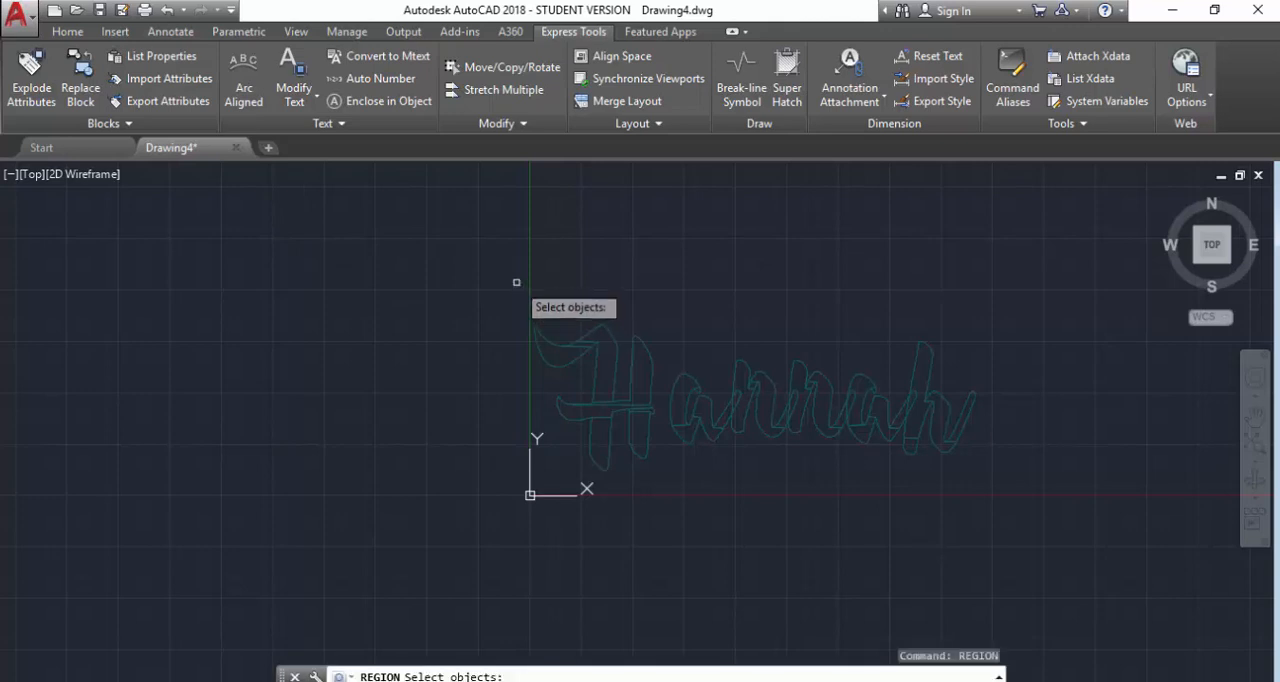
left_click(509, 292)
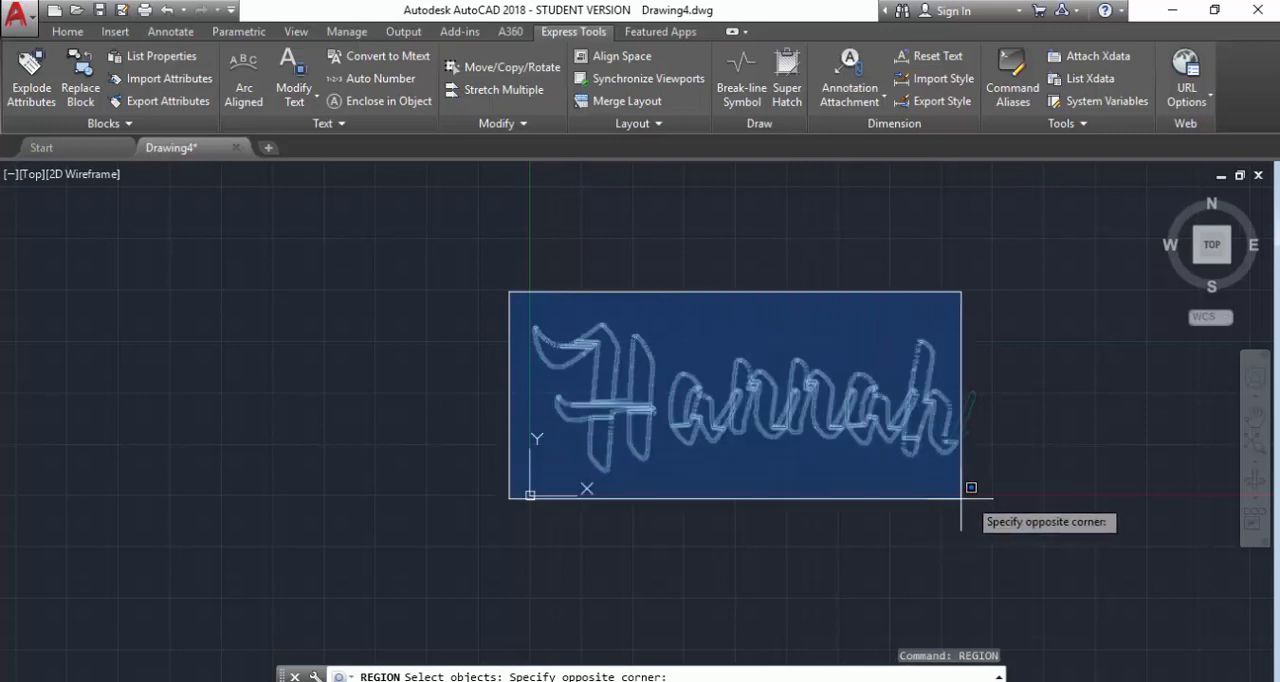
left_click(1010, 485)
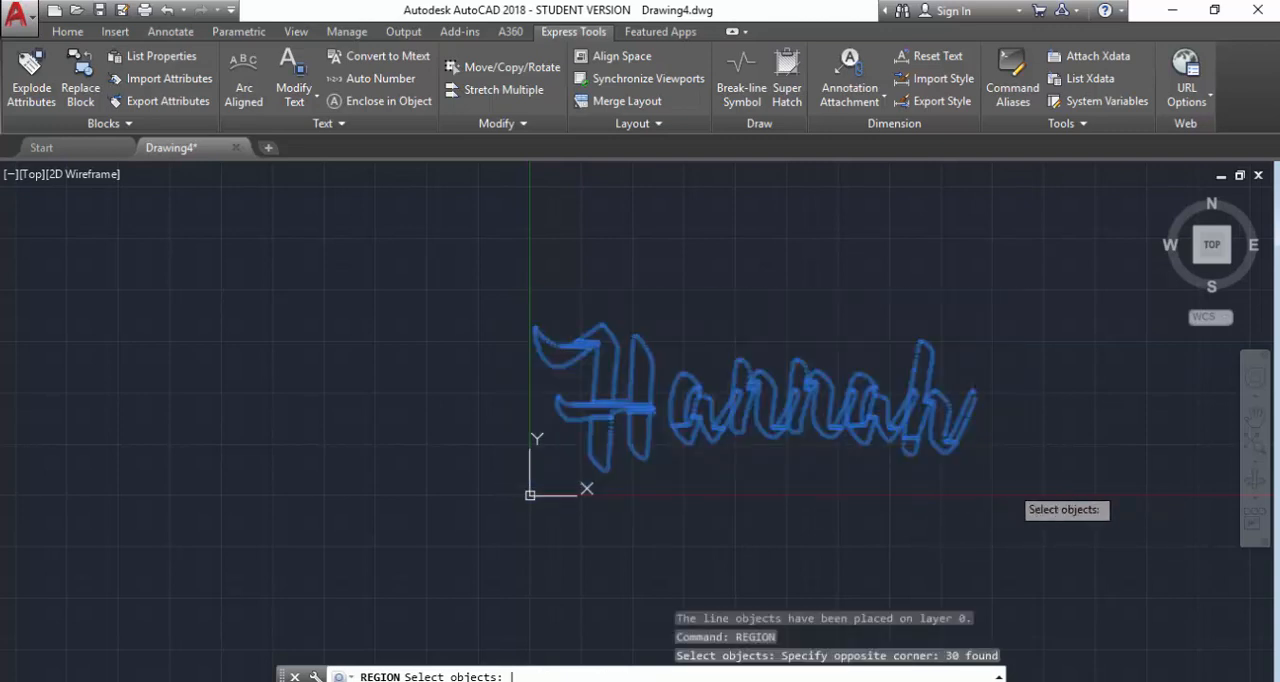
key("Return")
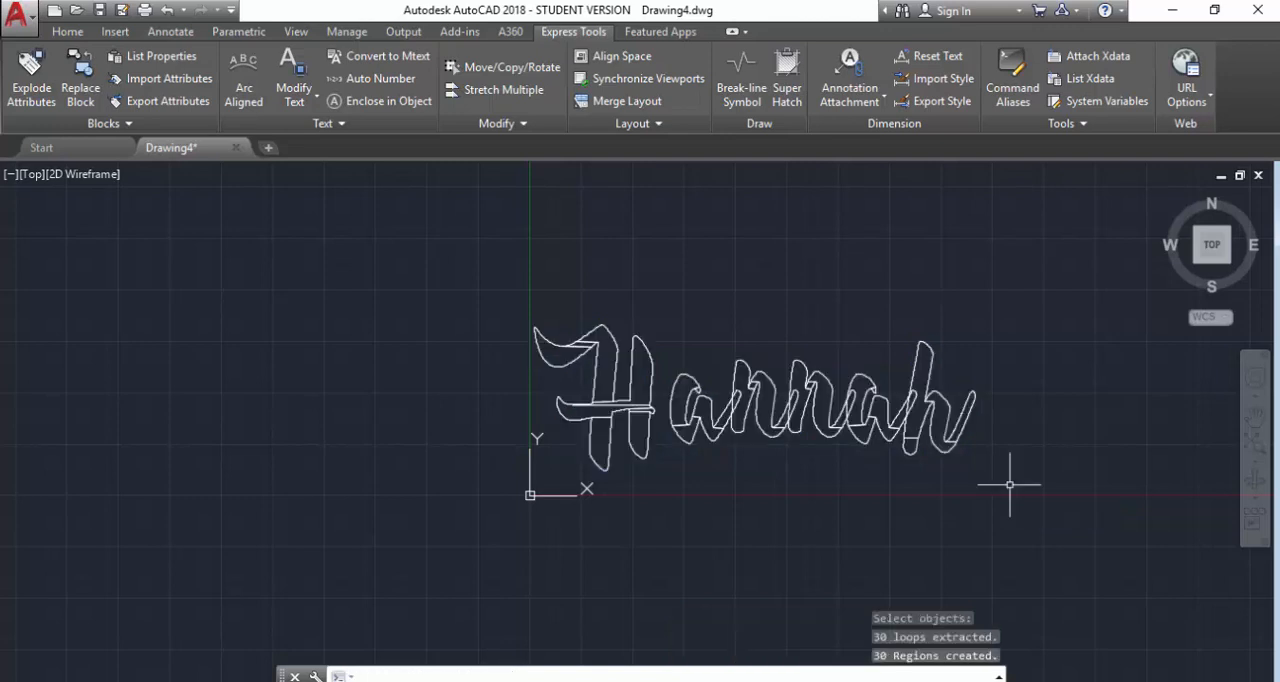
Merge all the regions of the name into one continuous outline with the Union command.
type("uni")
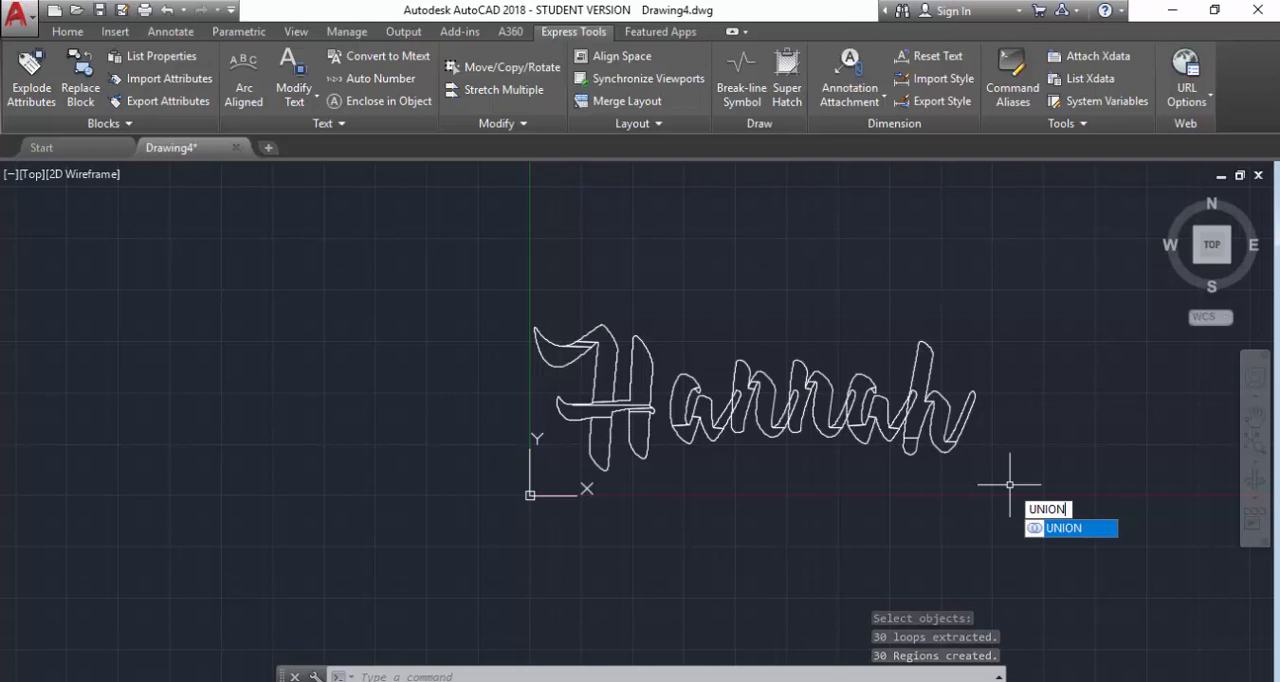
key("Return")
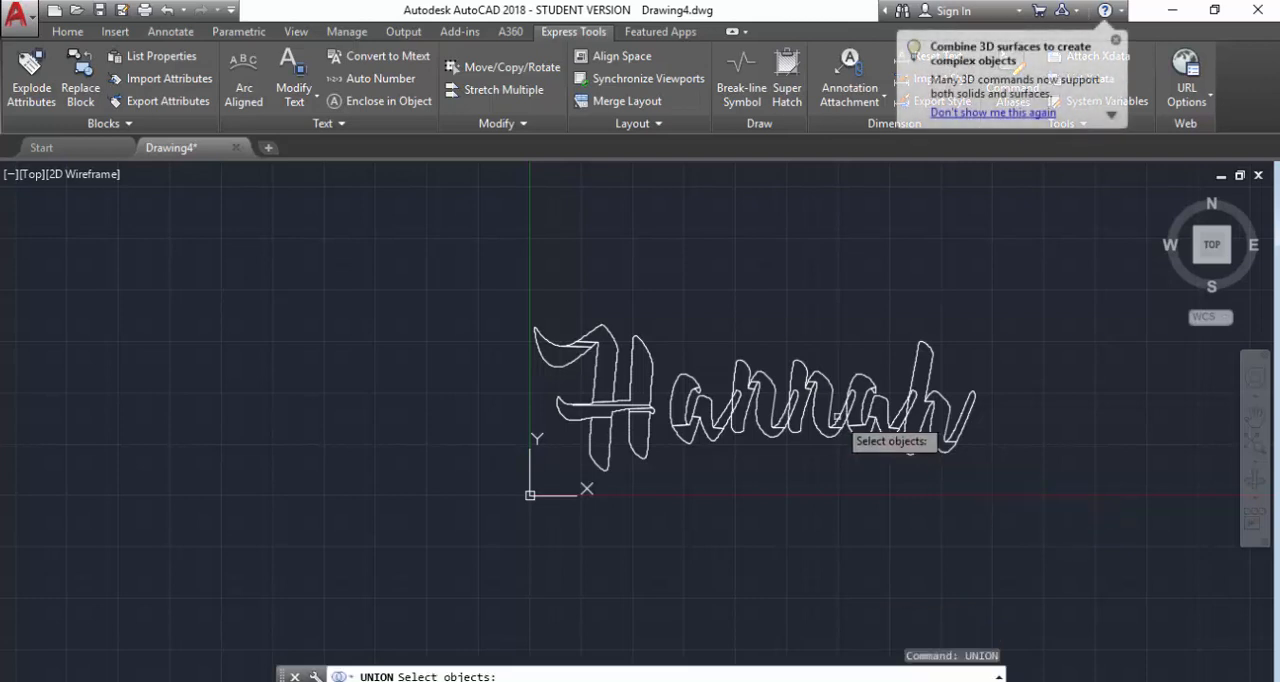
left_click(489, 273)
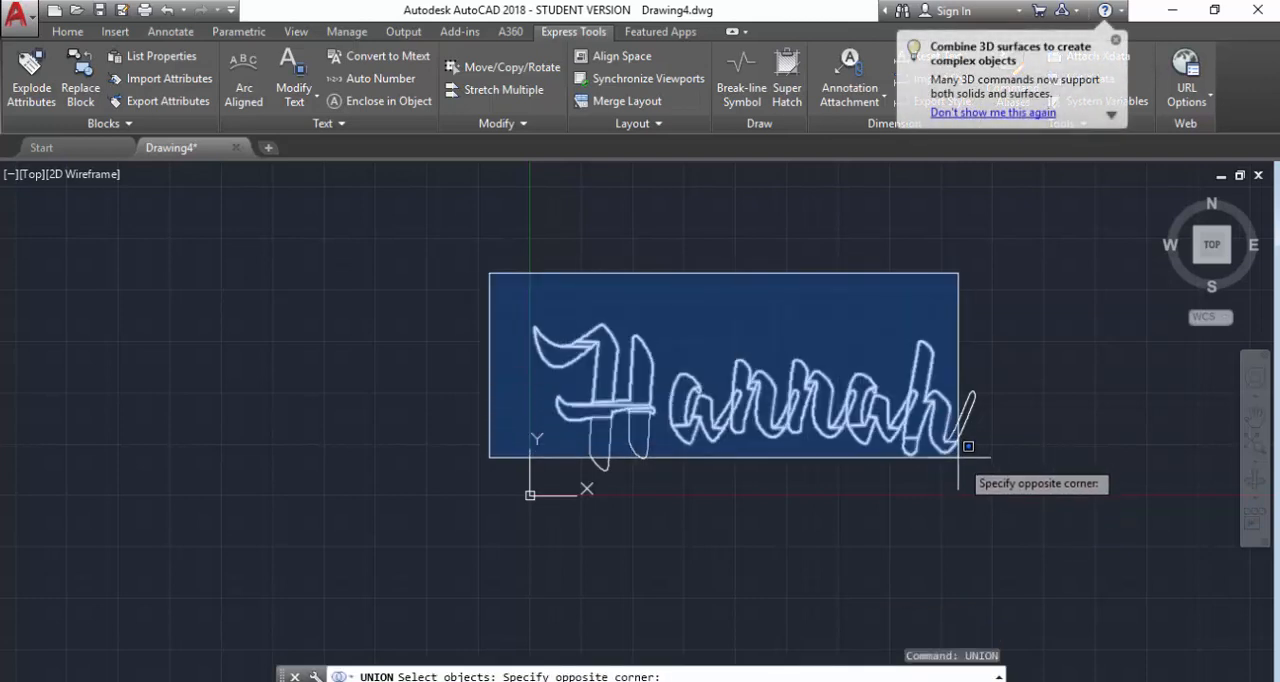
left_click(1005, 483)
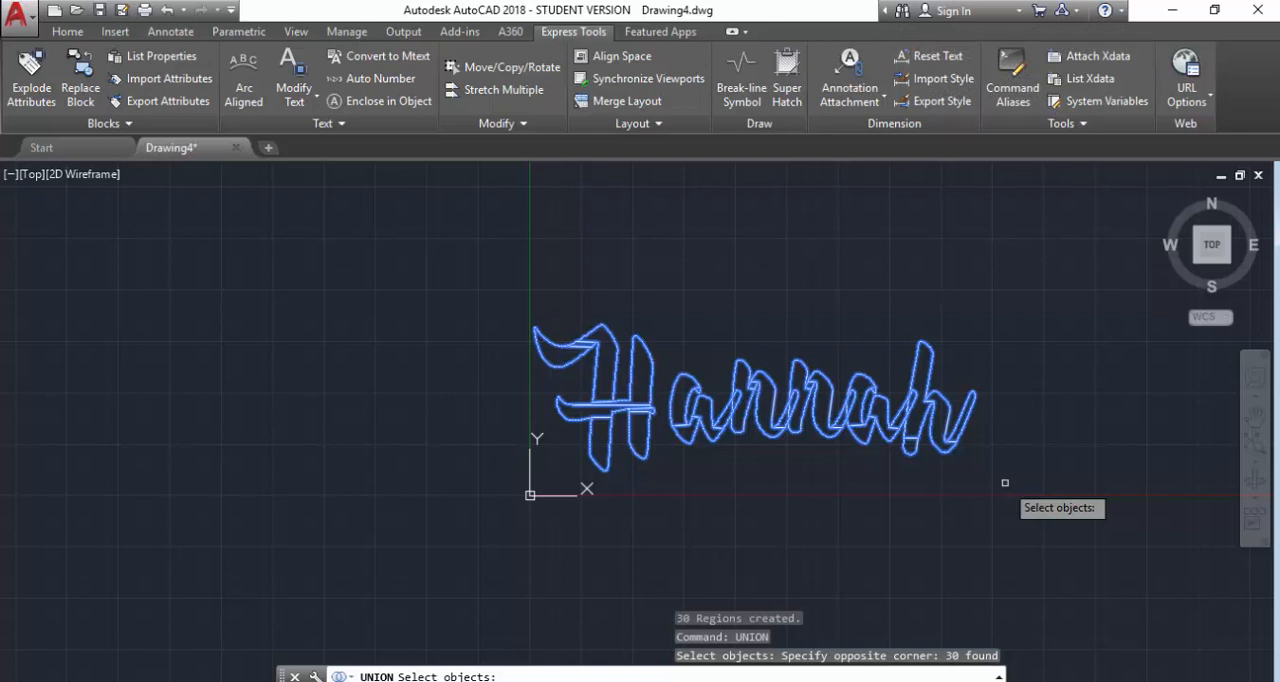
key("Return")
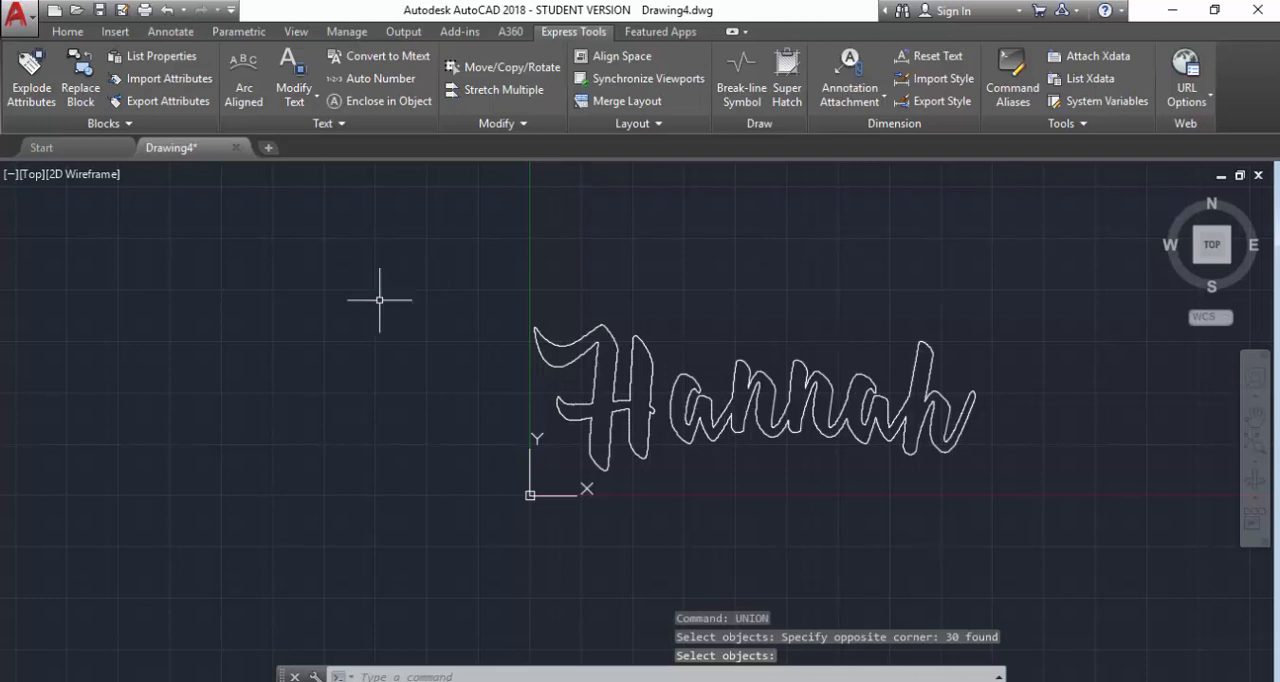
Save the drawing as a DWG file named "wallart", the person's first name and "001", joined by hyphens.
left_click(34, 22)
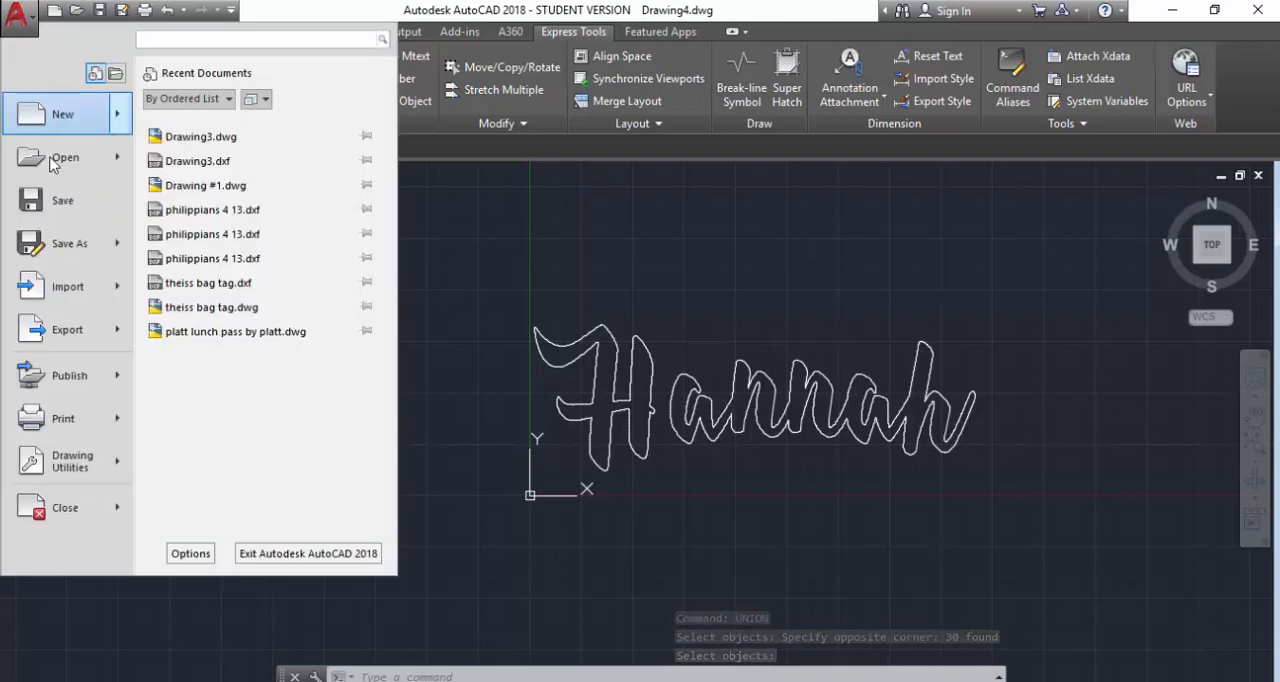
left_click(80, 255)
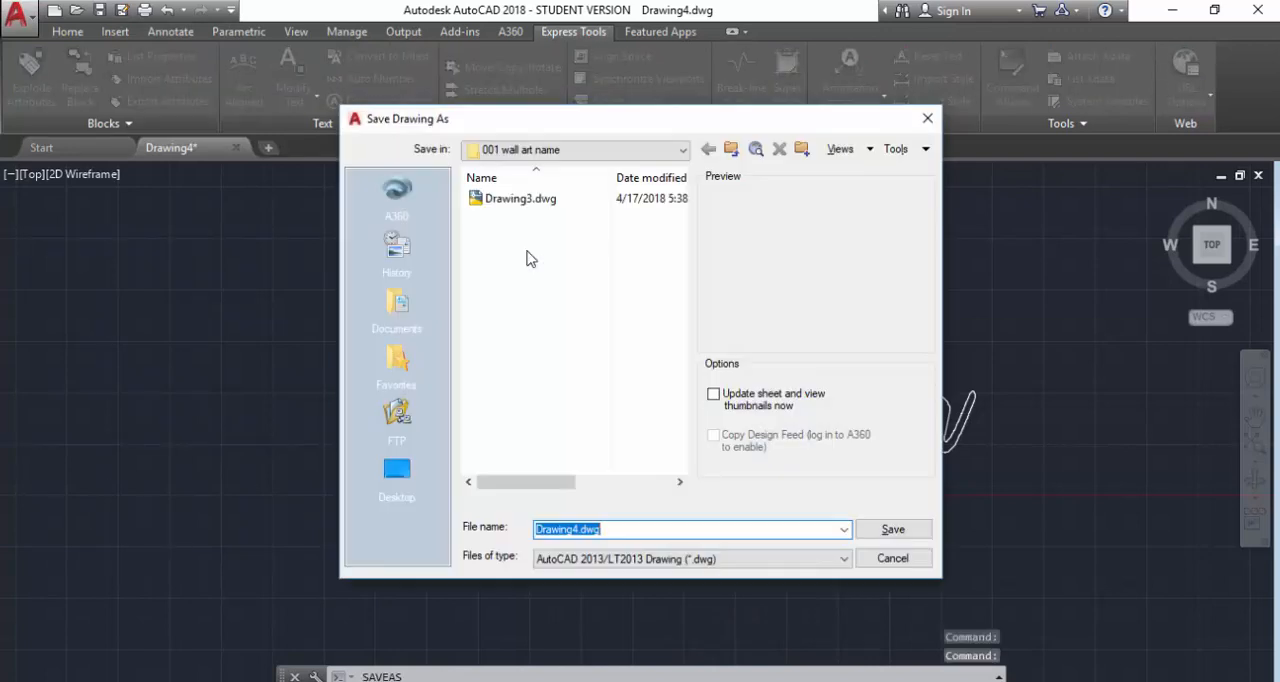
type("wa")
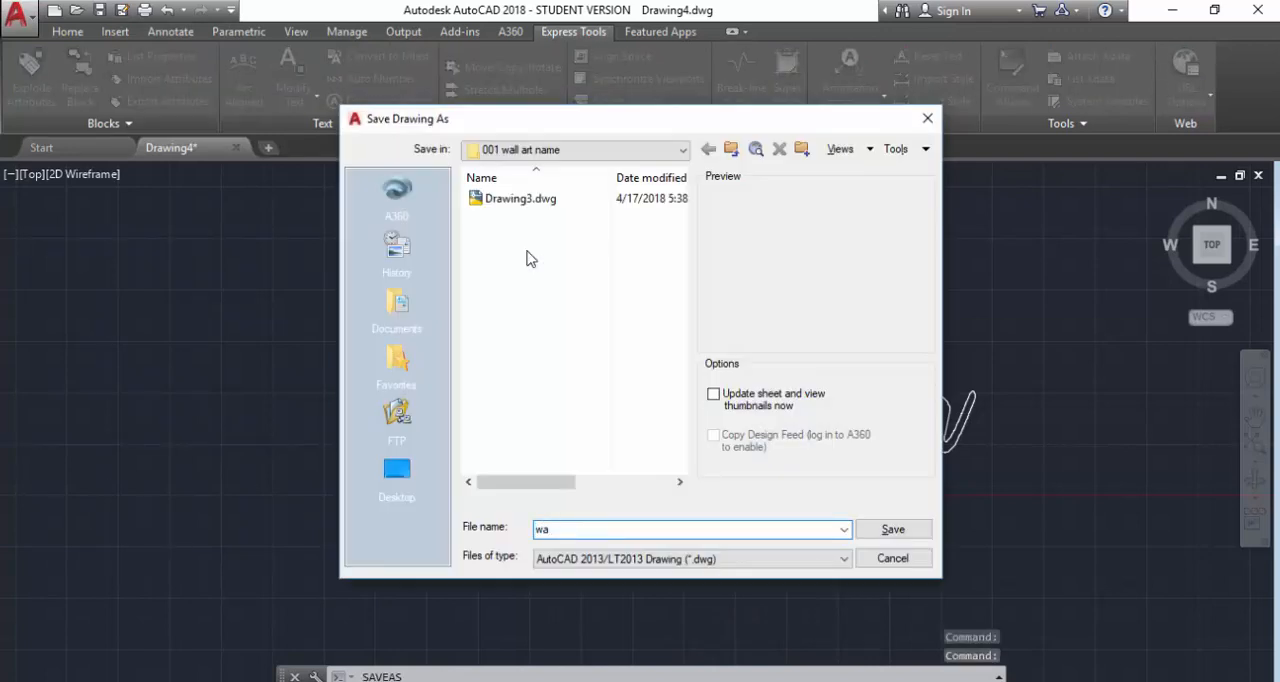
type("llart-h")
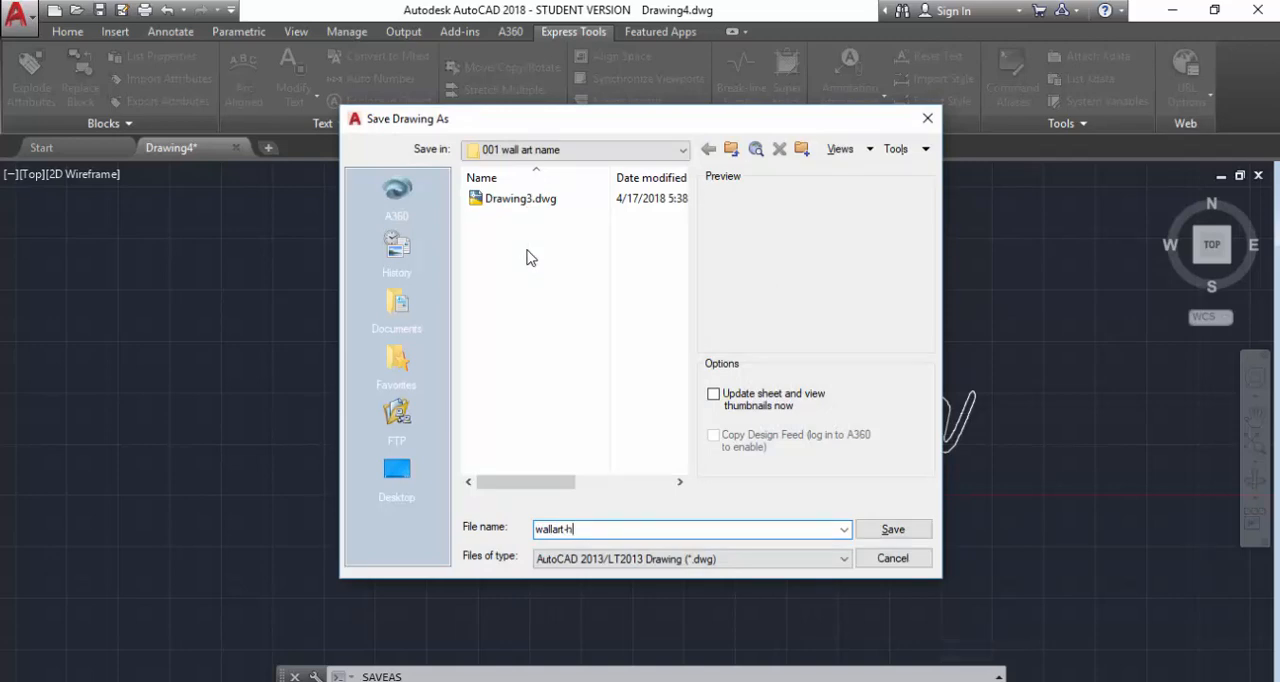
type("annah-001")
left_click(891, 530)
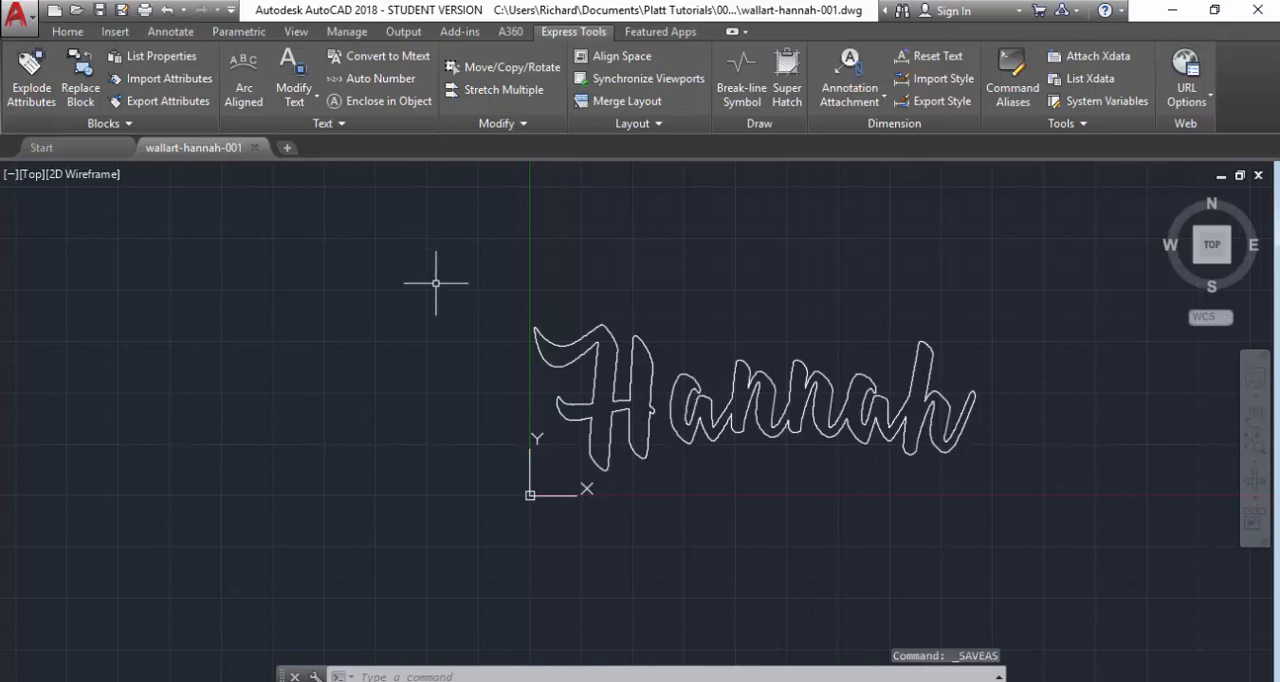
Save the drawing again under the same file name in AutoCAD R12/LT2 DXF format.
left_click(34, 29)
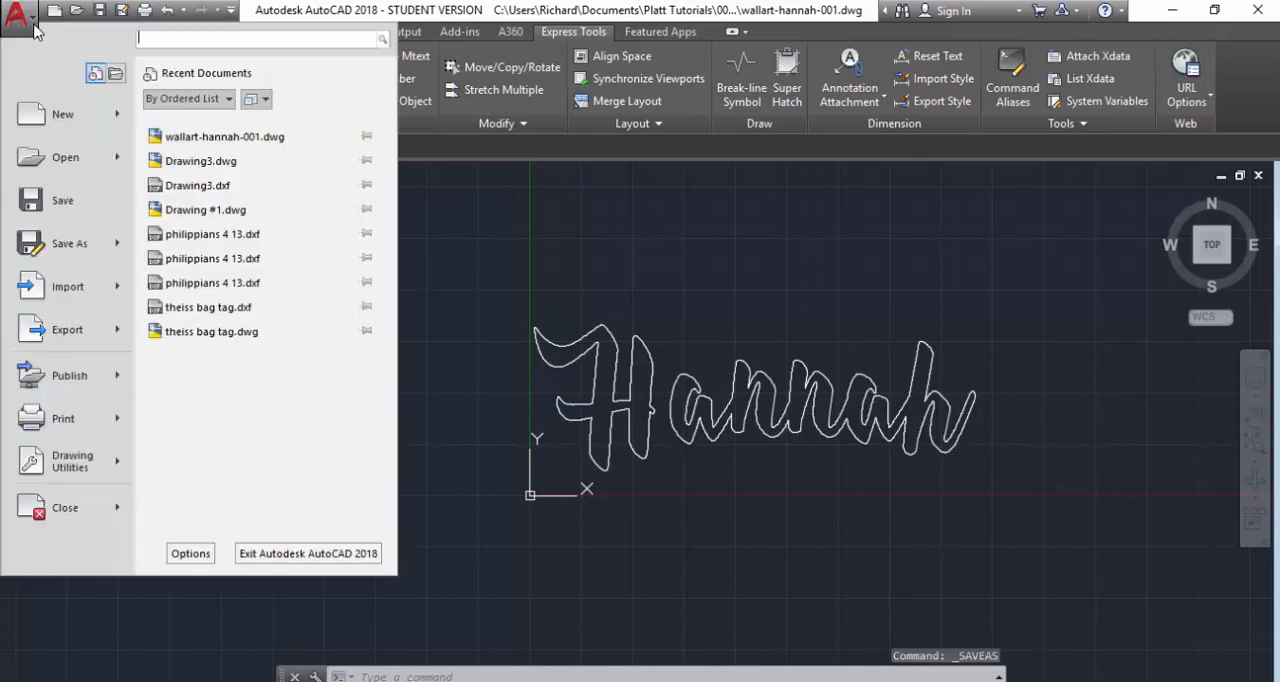
left_click(97, 250)
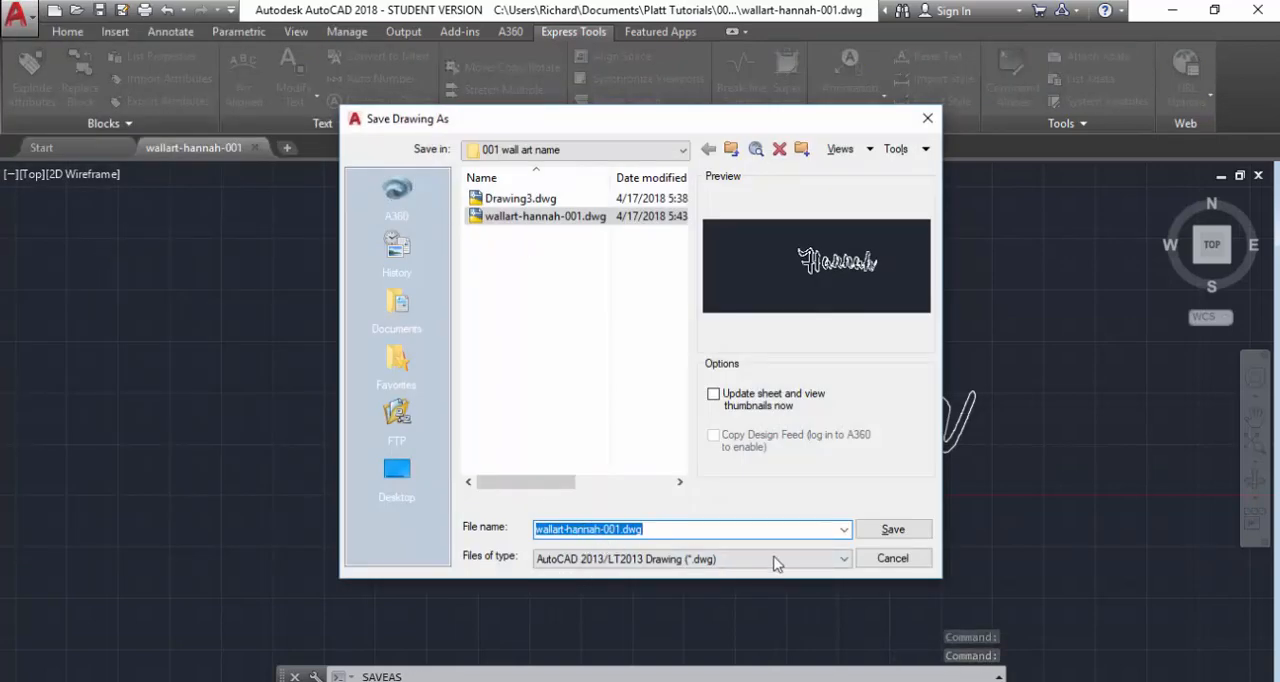
left_click(844, 559)
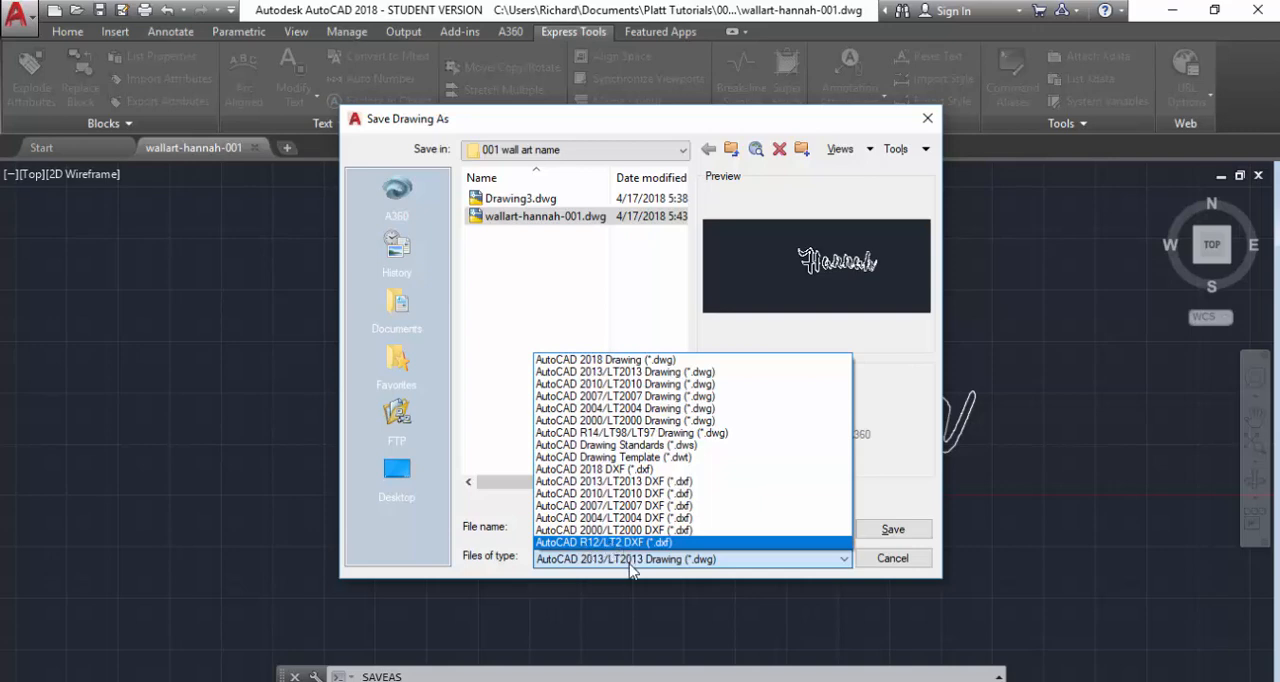
left_click(629, 543)
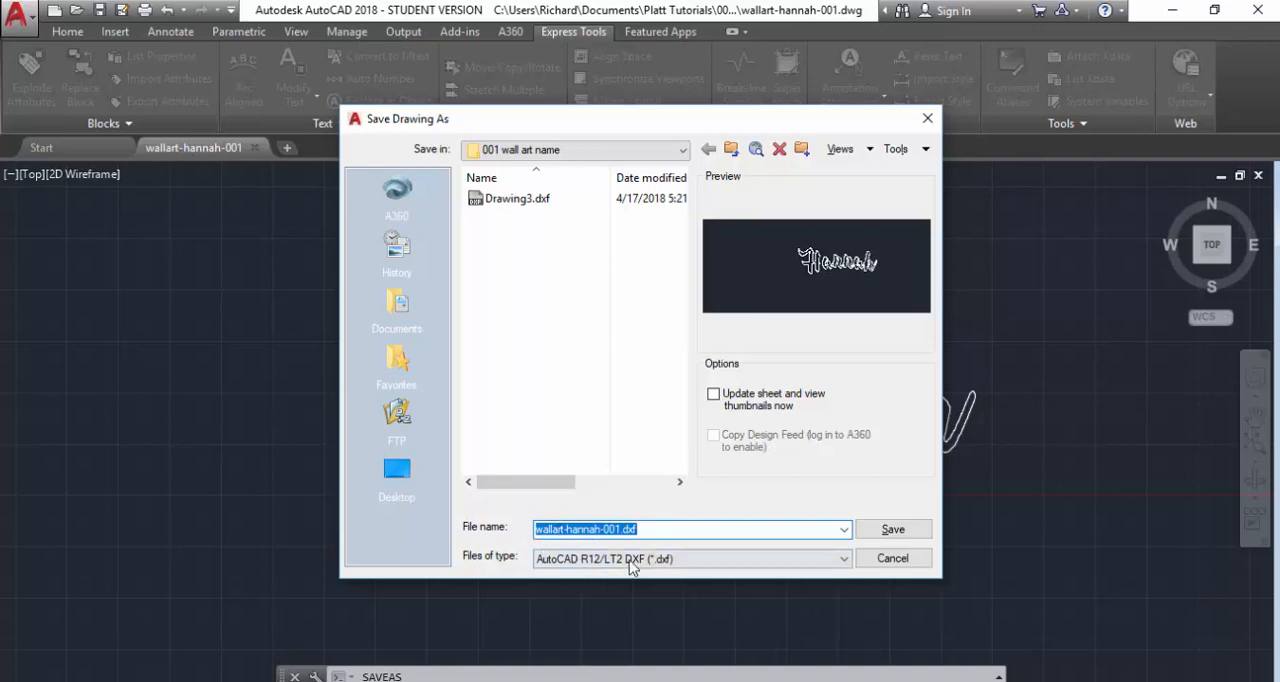
left_click(885, 530)
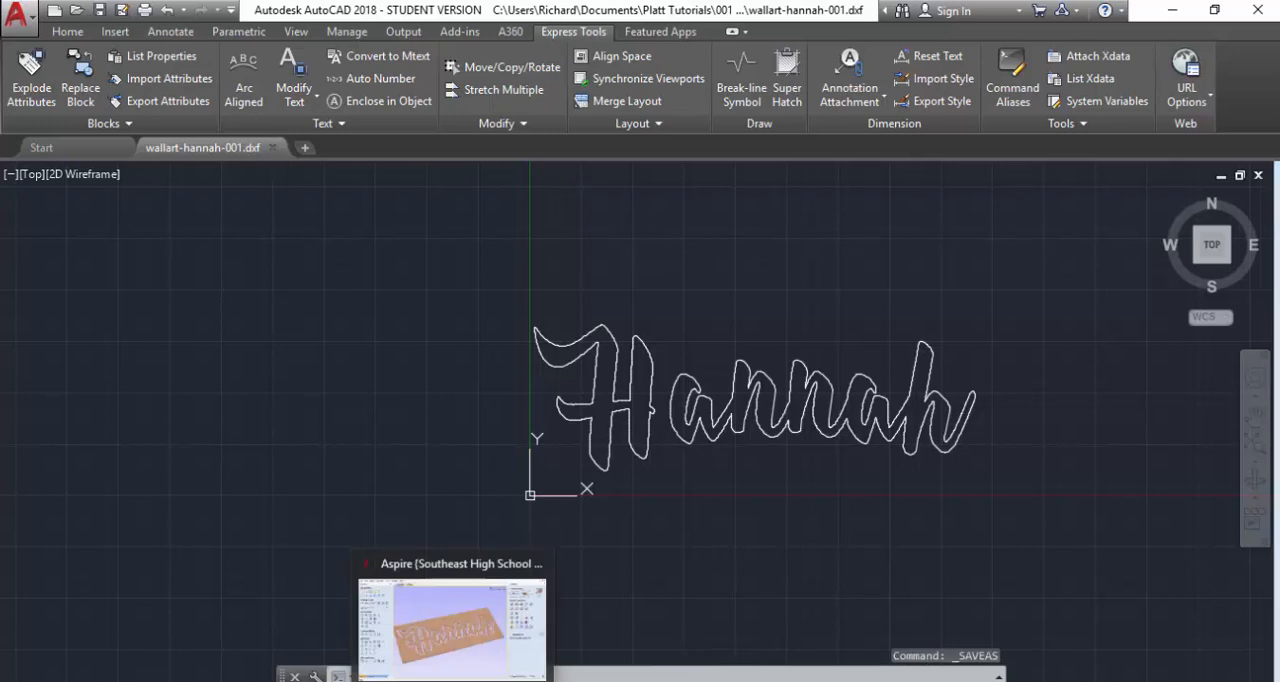
Switch to the open Aspire window.
left_click(455, 681)
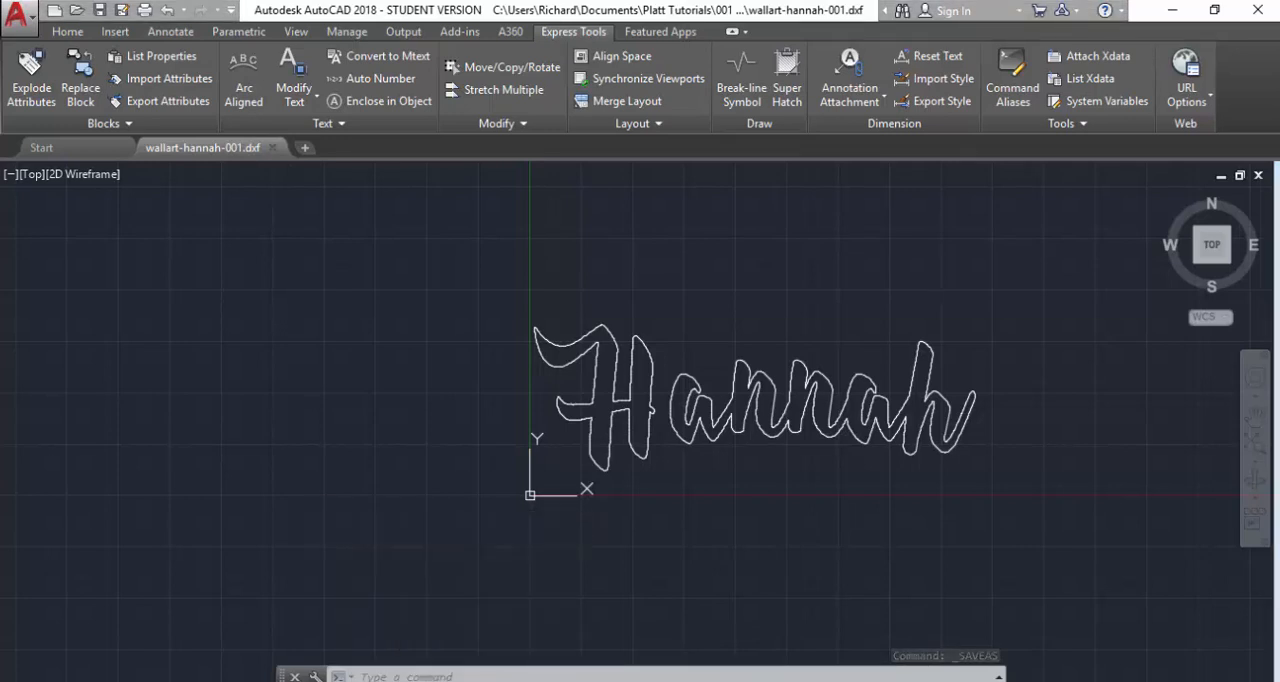